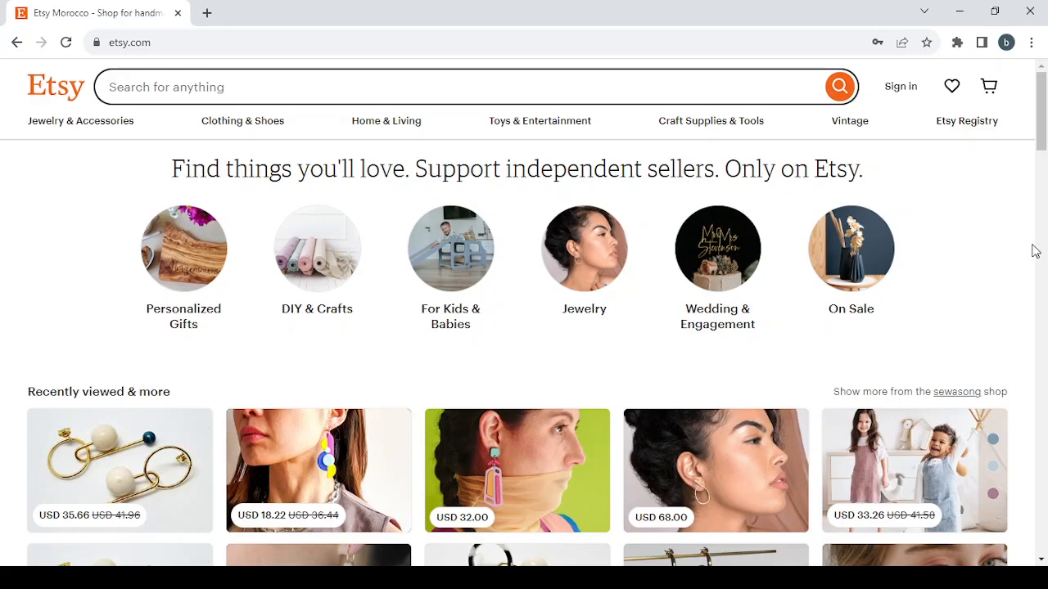
Step: Browse the homepage's recommended items and open the recently viewed colourful geometric earrings priced USD 18.22
scroll(1034, 251, "down", 3)
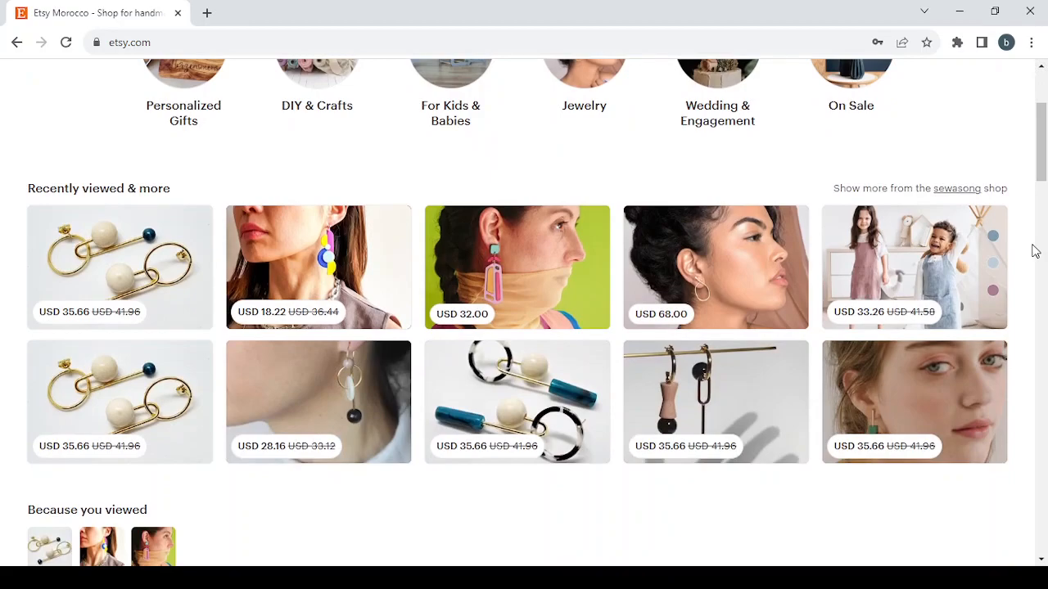
scroll(1031, 250, "up", 3)
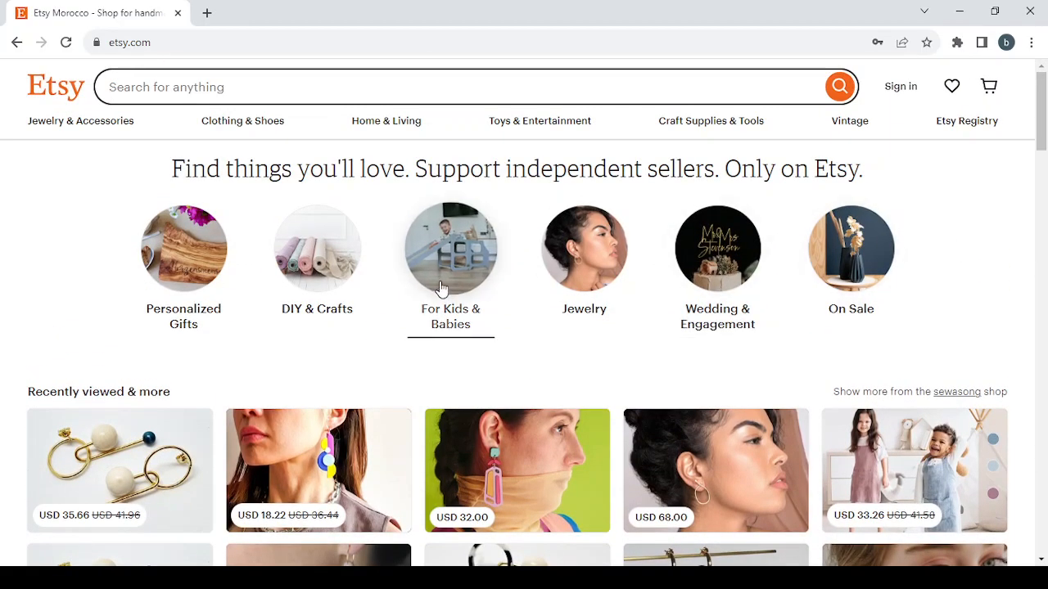
scroll(1021, 322, "down", 2)
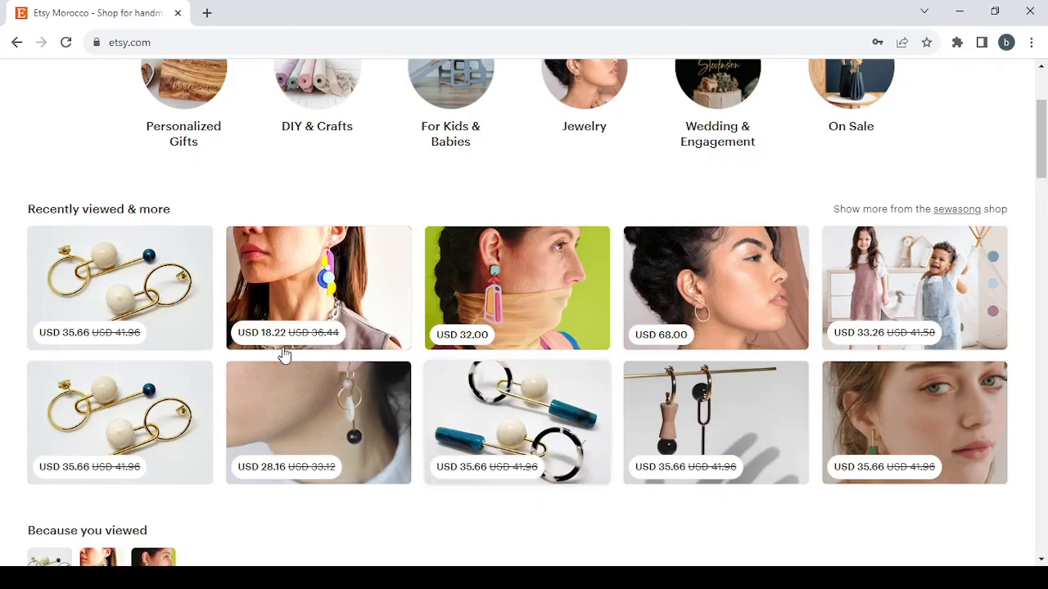
scroll(993, 338, "down", 9)
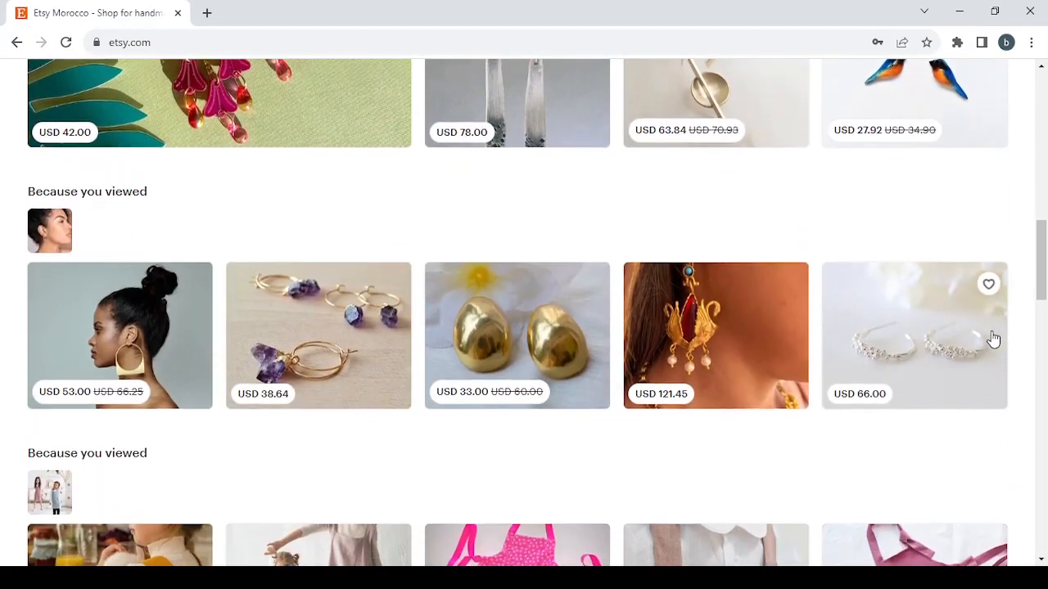
scroll(992, 338, "up", 8)
scroll(992, 336, "up", 1)
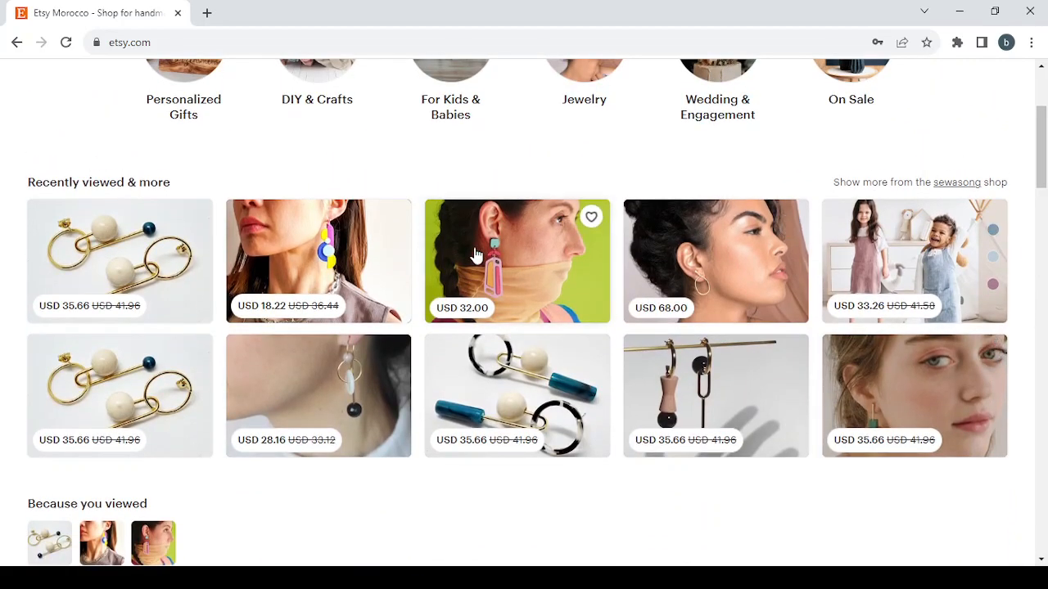
left_click(296, 270)
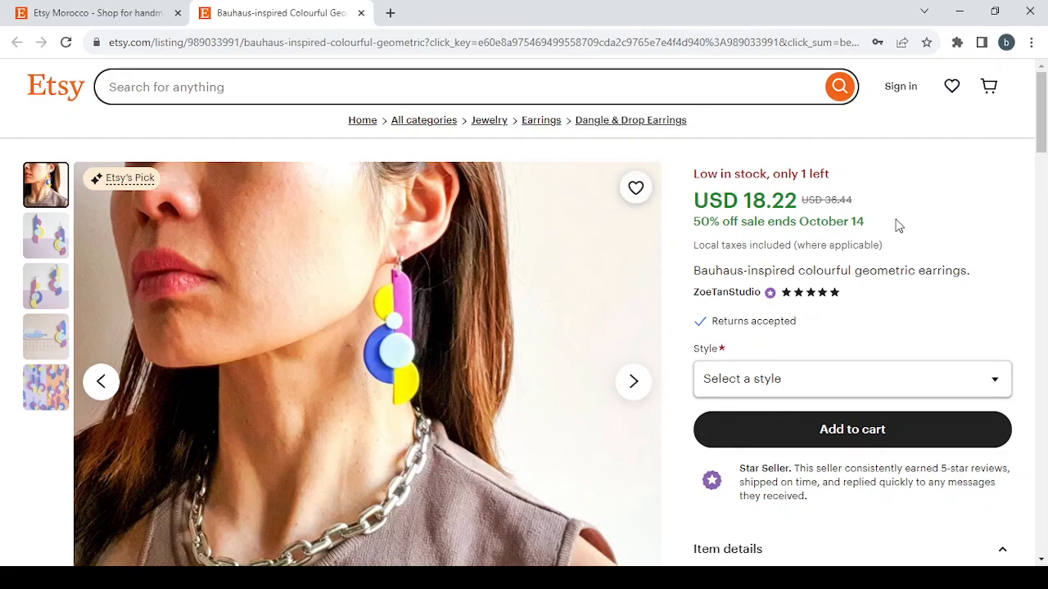
Step: Look through the first photos of the Bauhaus-inspired earrings listing and check its price and sale details
scroll(901, 229, "down", 1)
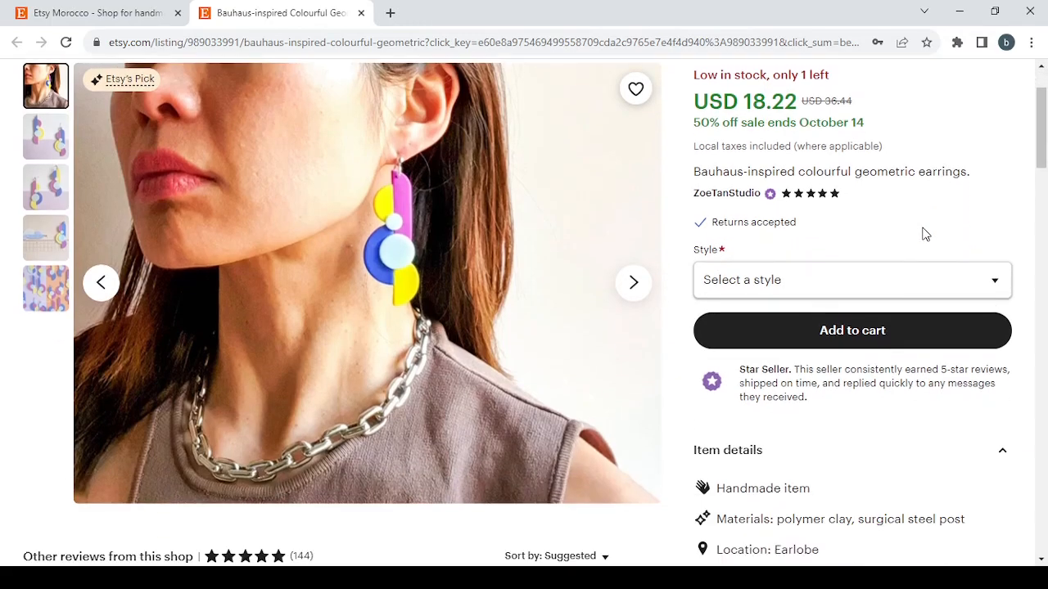
left_click(632, 291)
left_click(634, 287)
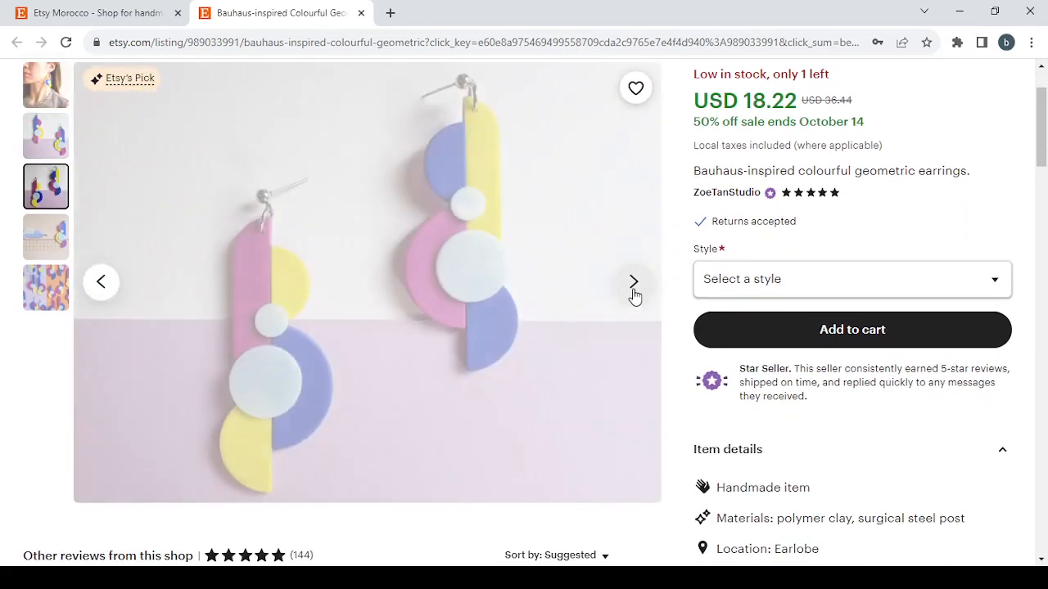
scroll(939, 222, "up", 1)
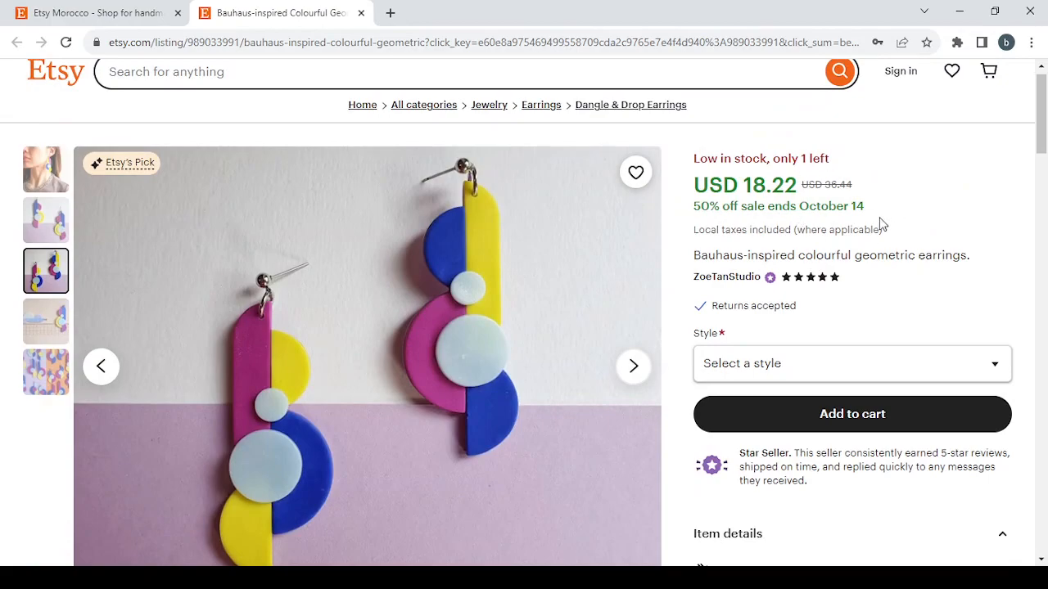
Step: Read the earrings' item details, full description, and shipping and return policies, and close the listing
scroll(880, 223, "down", 4)
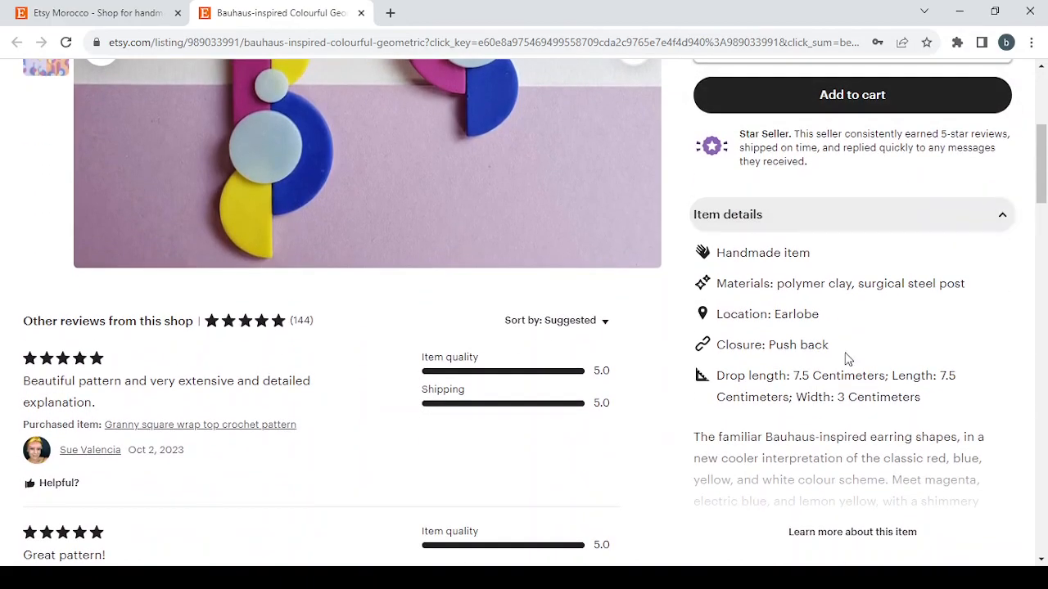
scroll(837, 255, "down", 2)
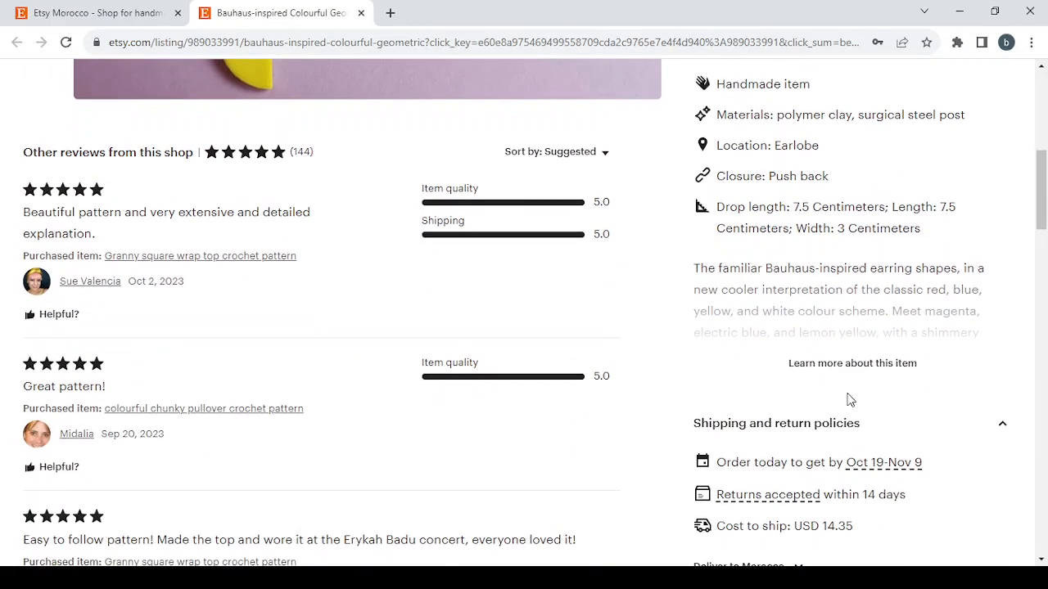
left_click(848, 366)
scroll(847, 367, "down", 15)
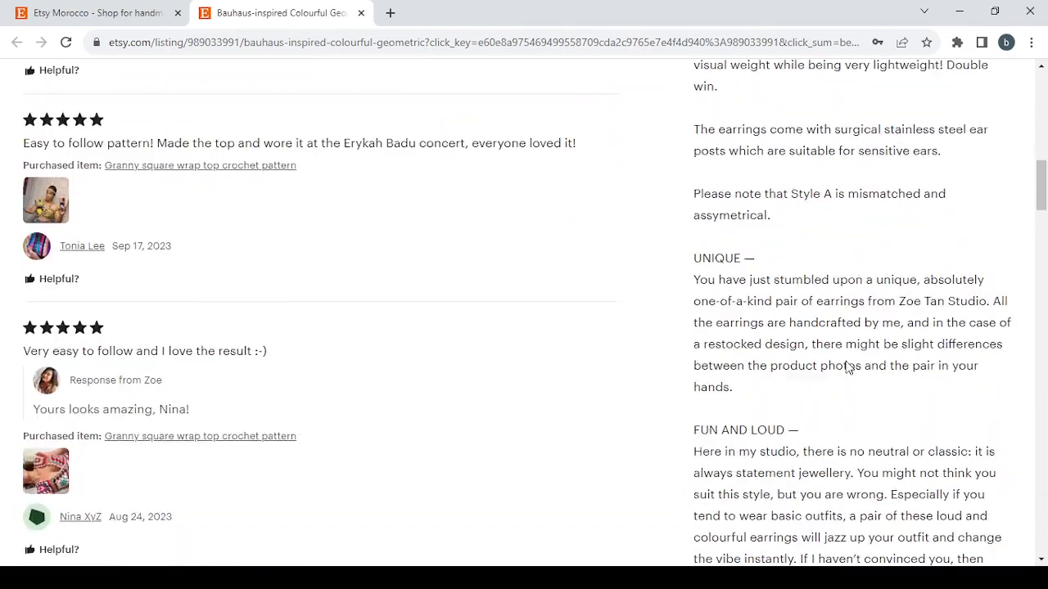
scroll(847, 368, "down", 12)
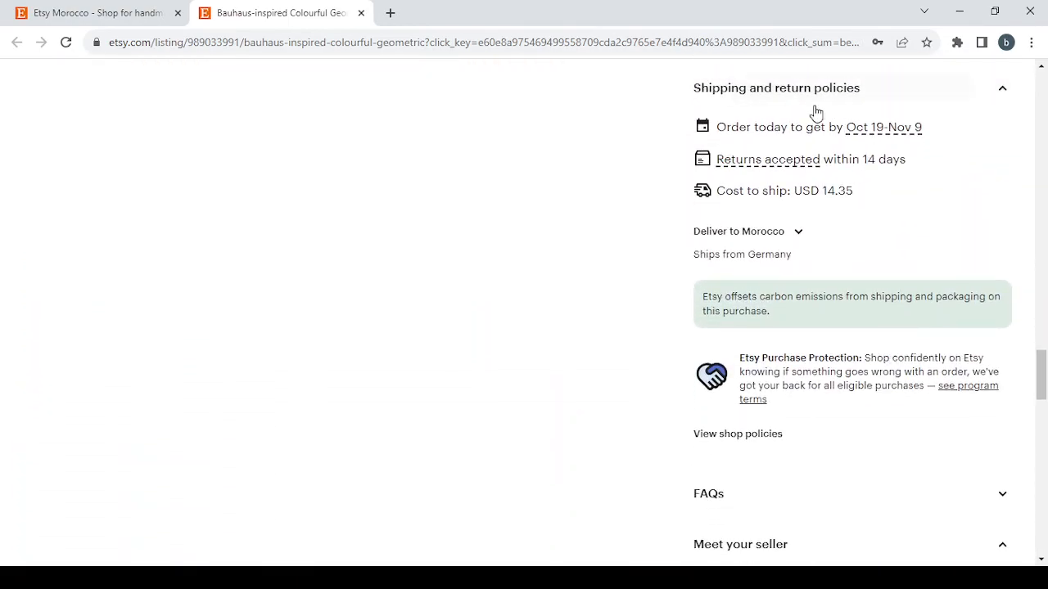
scroll(812, 243, "up", 20)
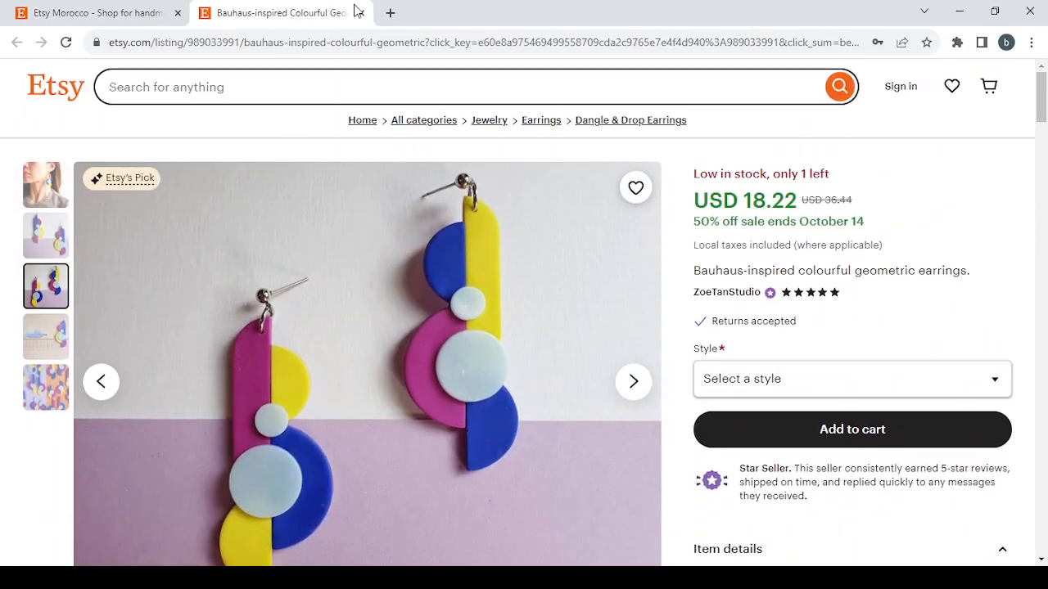
left_click(361, 13)
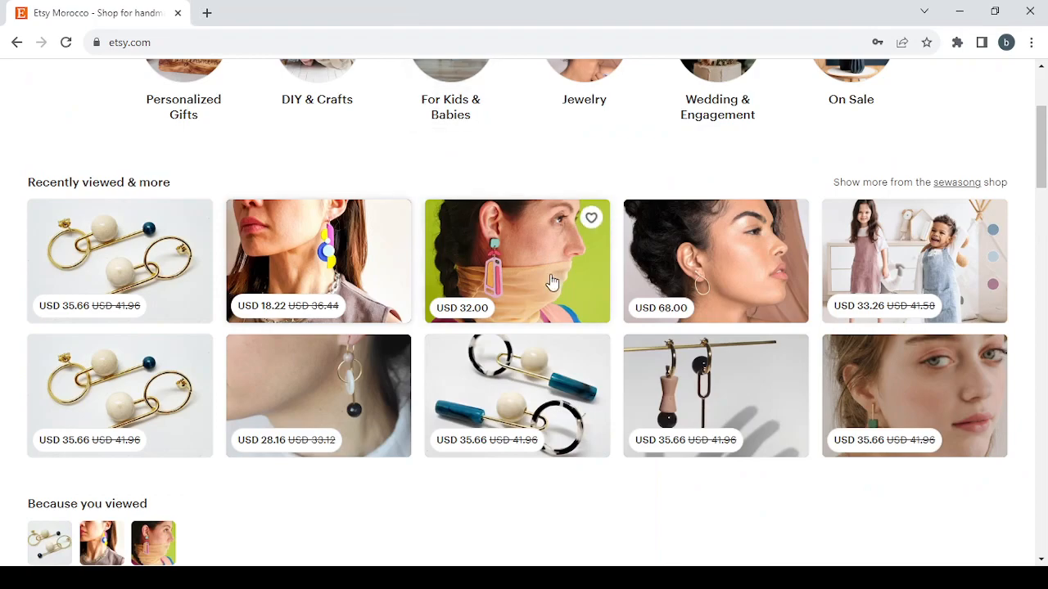
Step: Sign in to the Etsy account with the saved e-mail and password
scroll(550, 274, "up", 3)
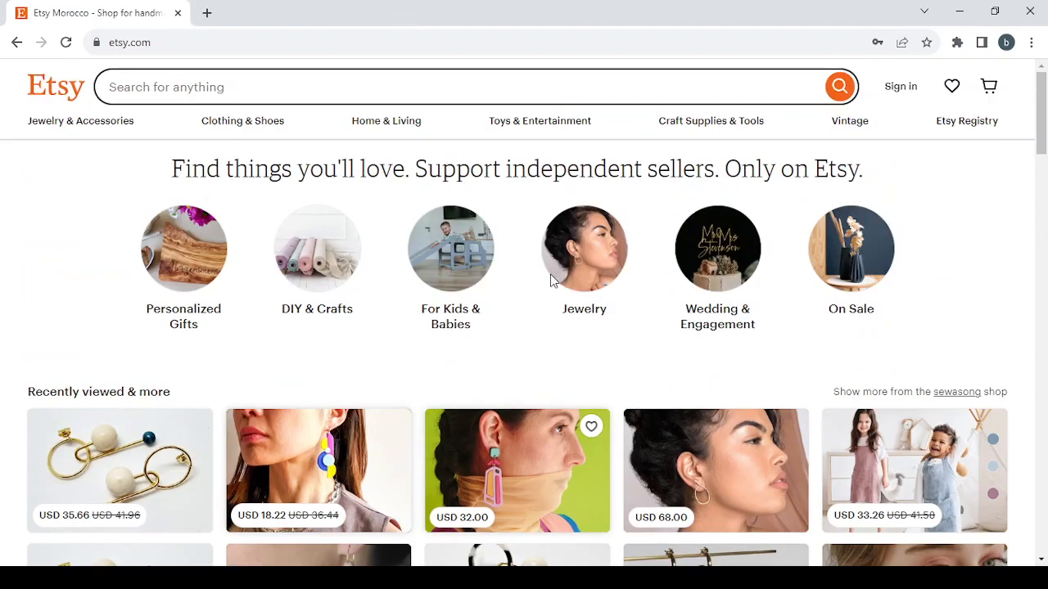
left_click(897, 100)
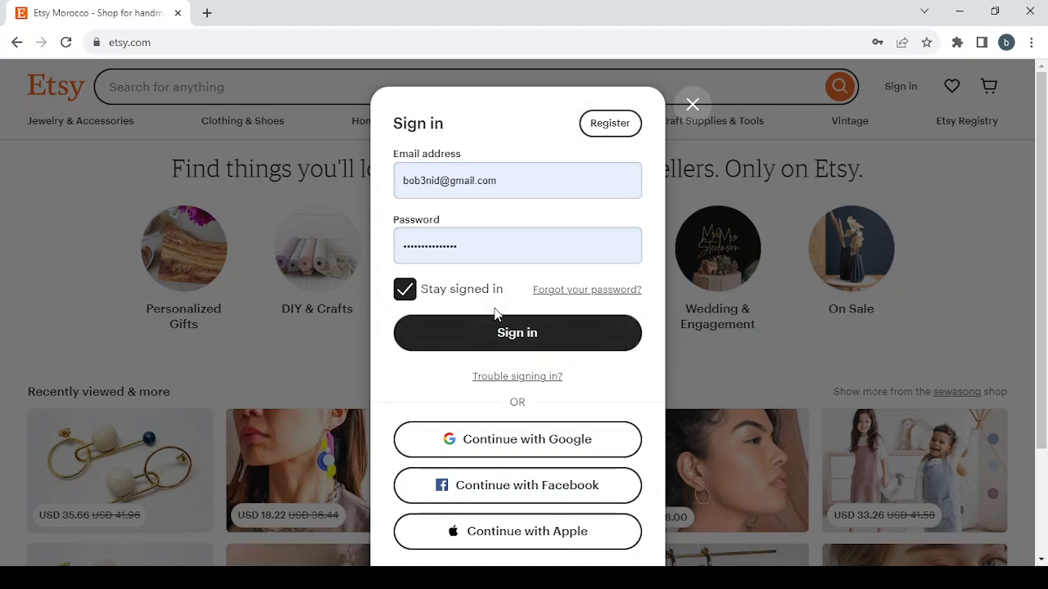
left_click(491, 343)
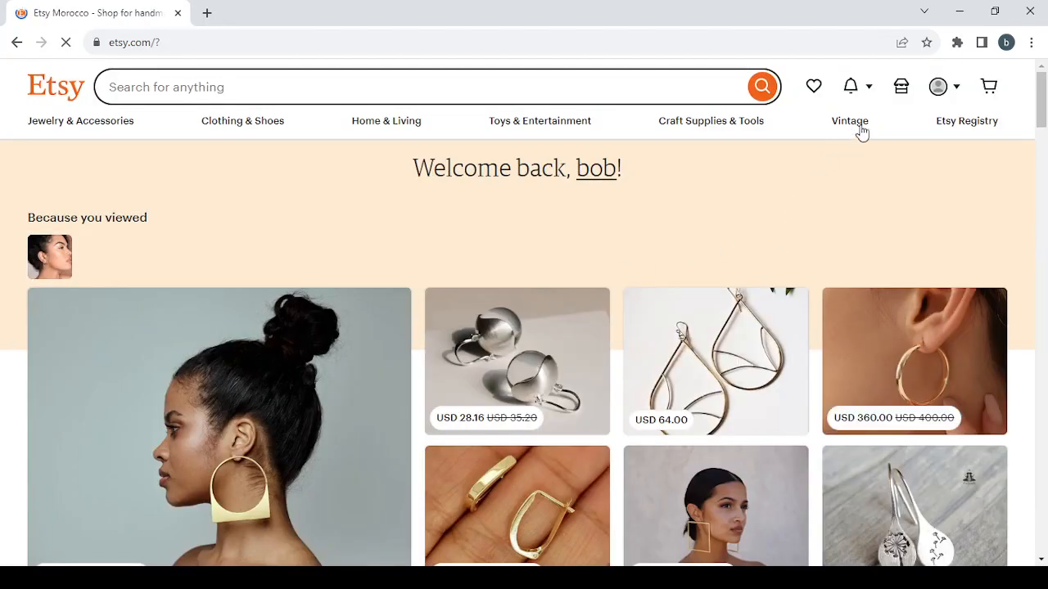
Step: Open the Shop preferences stage of the shop setup, set the shop currency to United States Dollar, and save
left_click(904, 87)
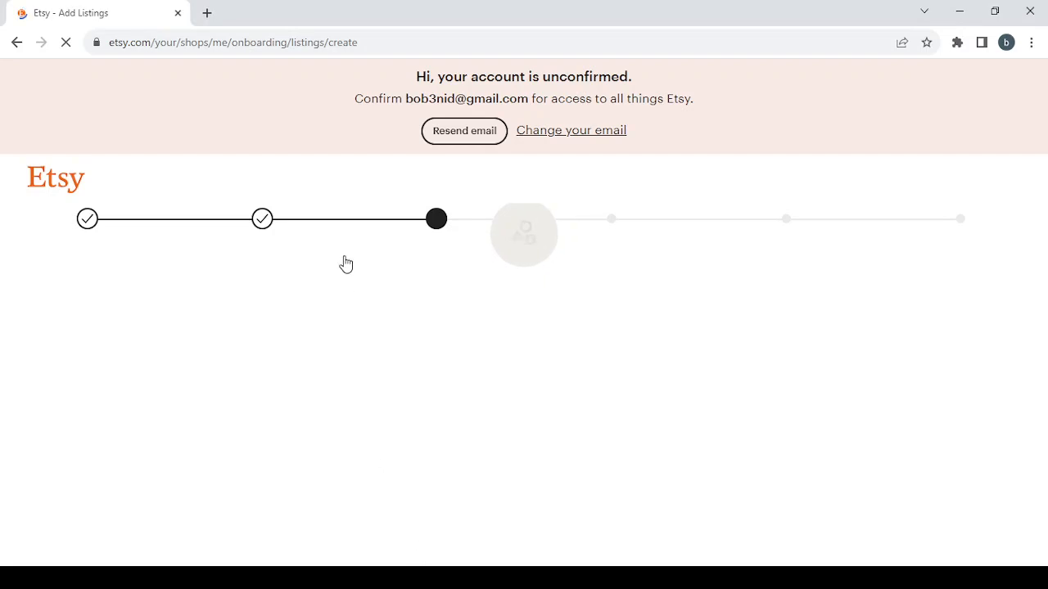
left_click(83, 225)
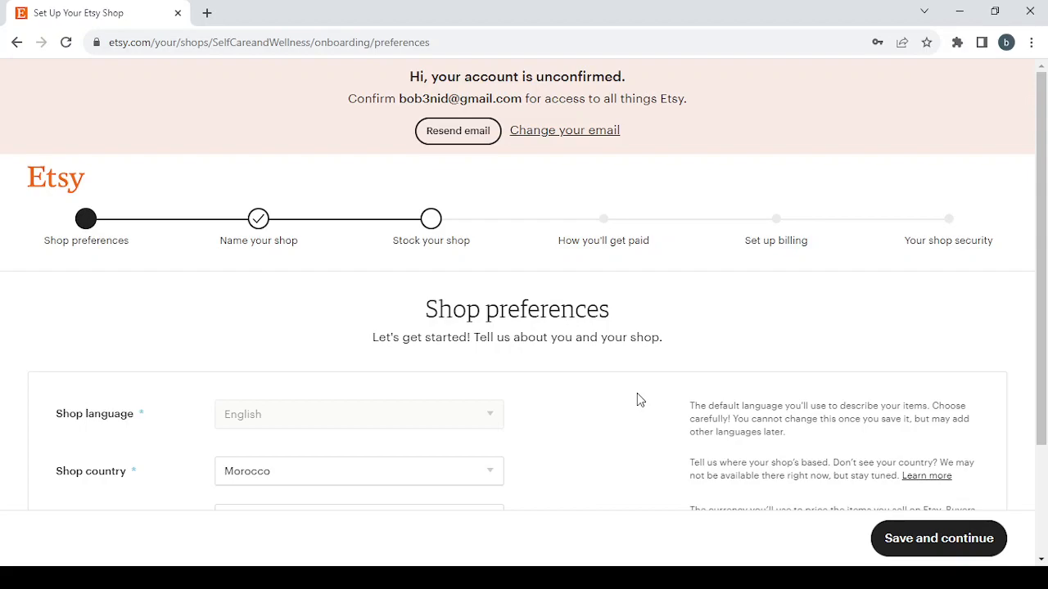
scroll(639, 398, "down", 2)
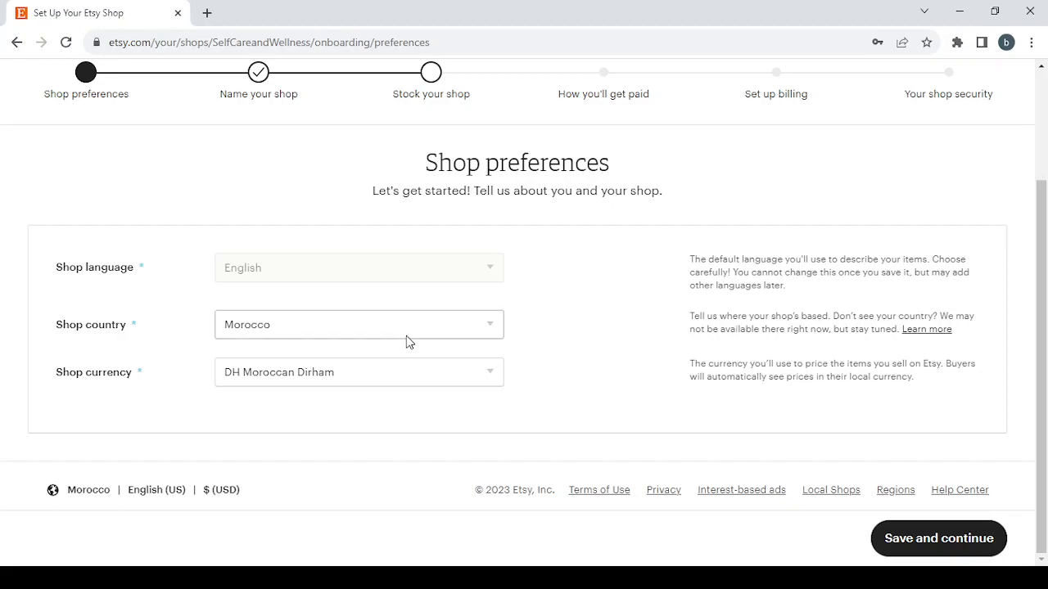
left_click(389, 370)
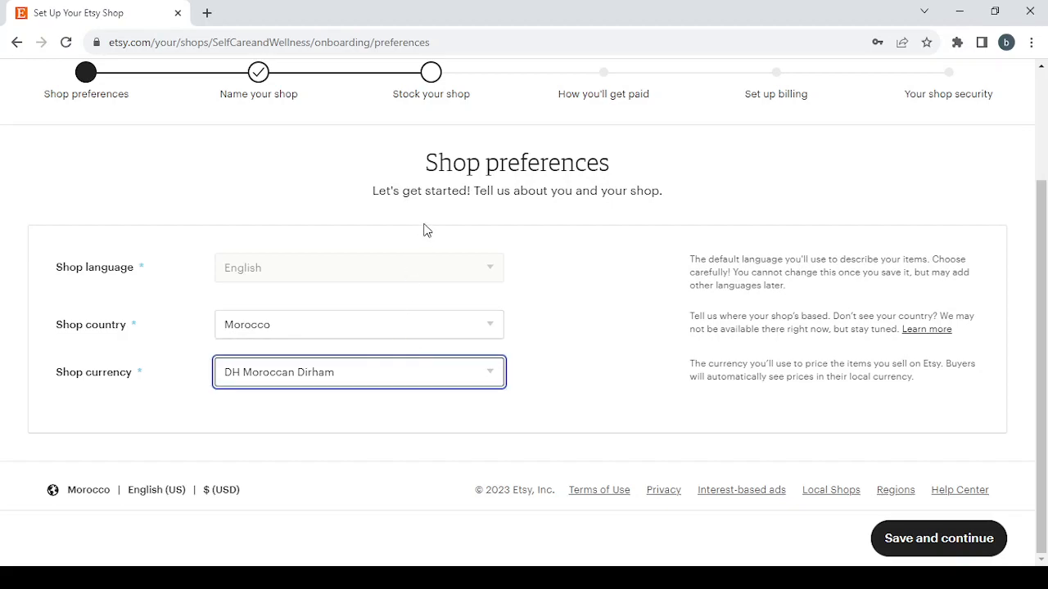
left_click(457, 113)
scroll(661, 279, "up", 3)
scroll(661, 279, "down", 4)
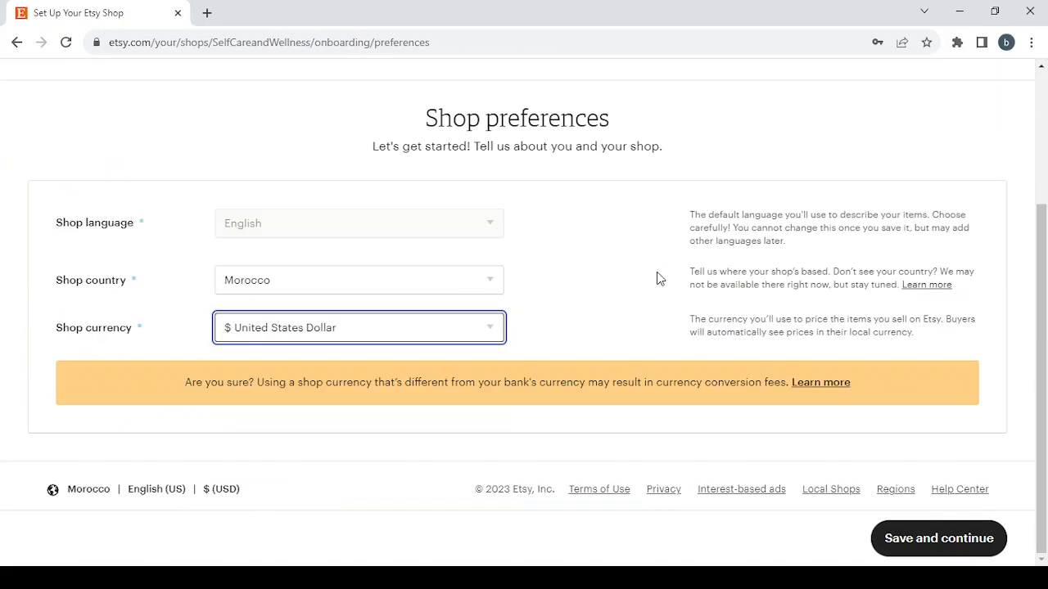
left_click(962, 546)
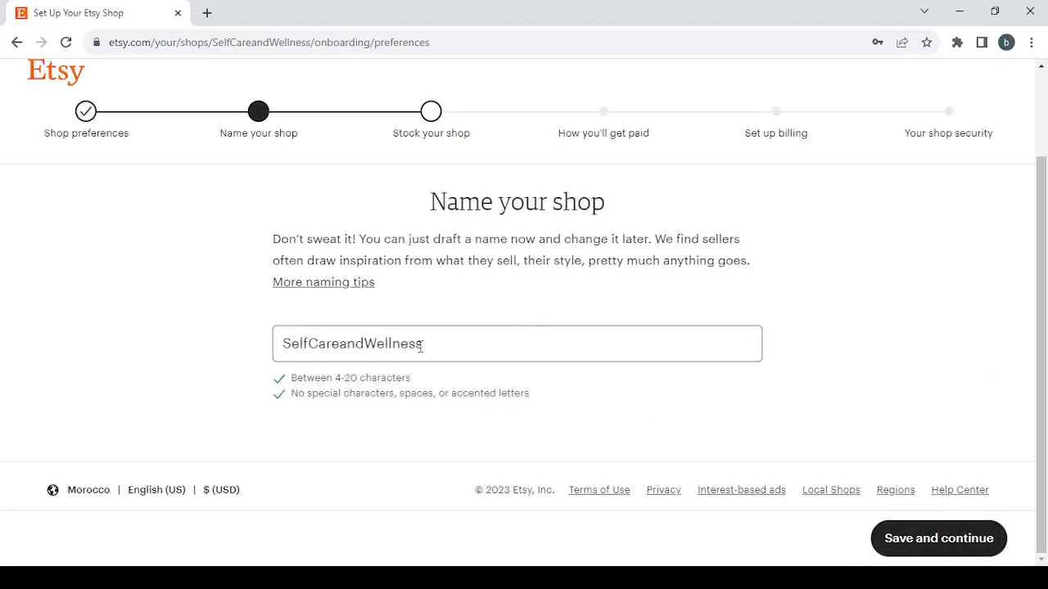
Step: Replace the existing shop name with "Printable Greeting Cards and Stationery"
double_click(421, 345)
key("BackSpace")
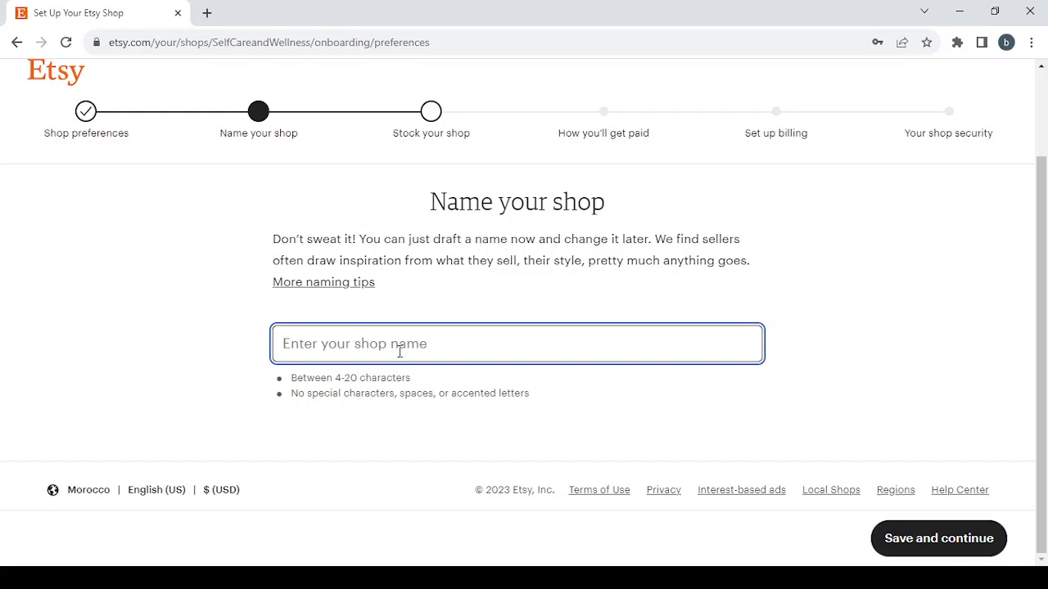
type("Printable Greeting Cards and Stationery")
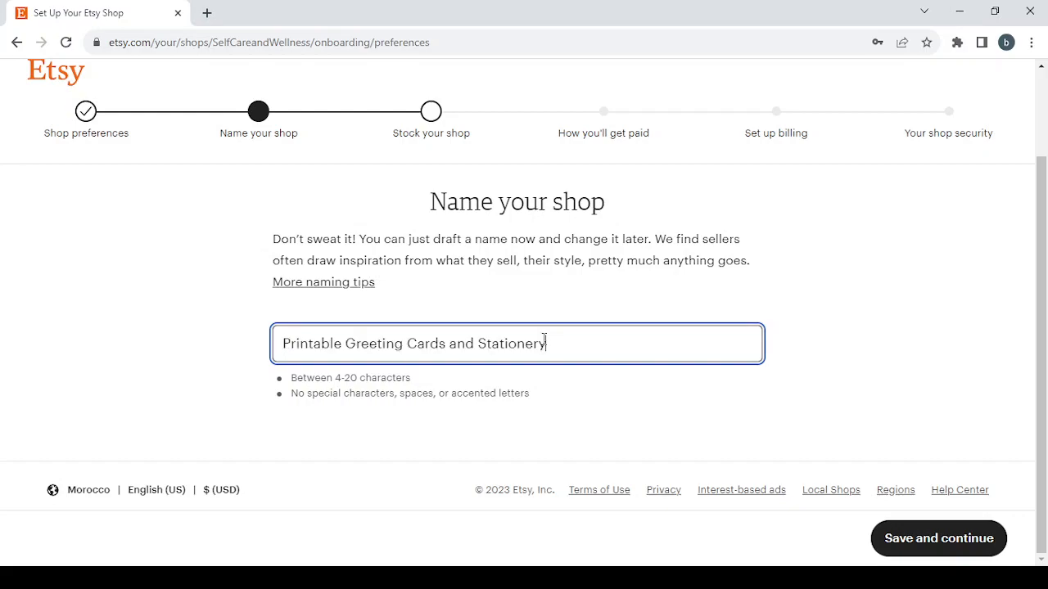
Step: Remove all spaces from the shop name so it reads PrintableGreetingCardsandStationery
left_click(349, 343)
key("BackSpace")
left_click(402, 343)
key("BackSpace")
left_click(449, 345)
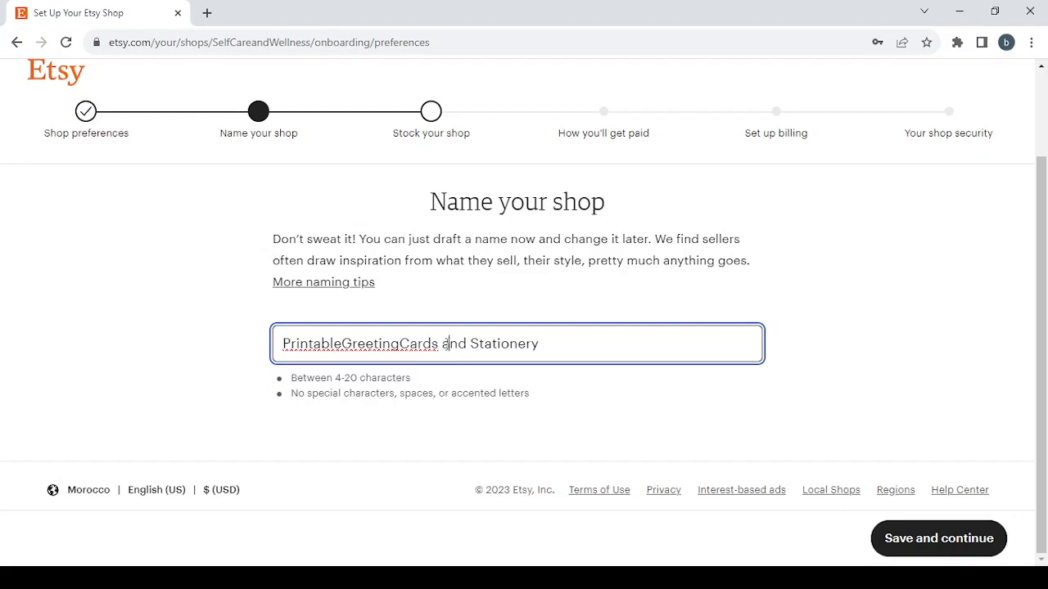
key("BackSpace")
left_click(461, 344)
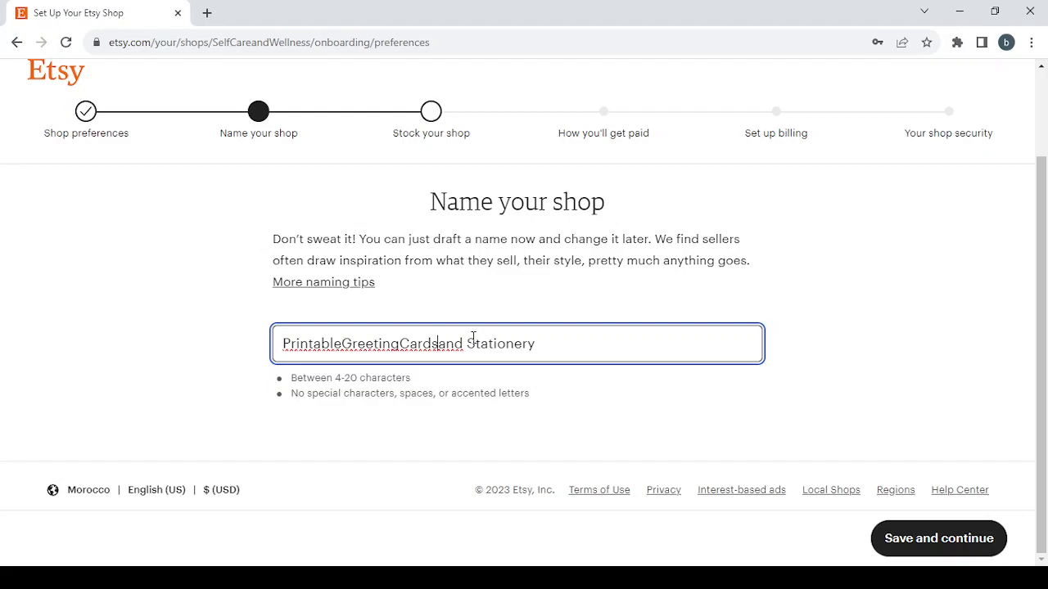
key("Delete")
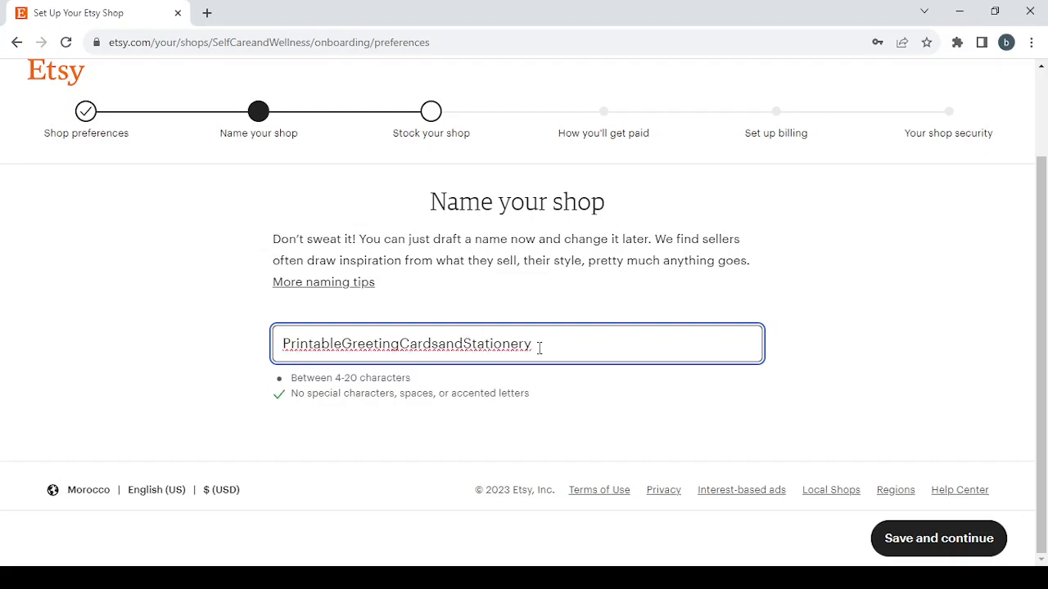
Step: Shorten the shop name to PrintableGreeting and save it to continue to stocking the shop
left_click_drag(539, 348, 464, 348)
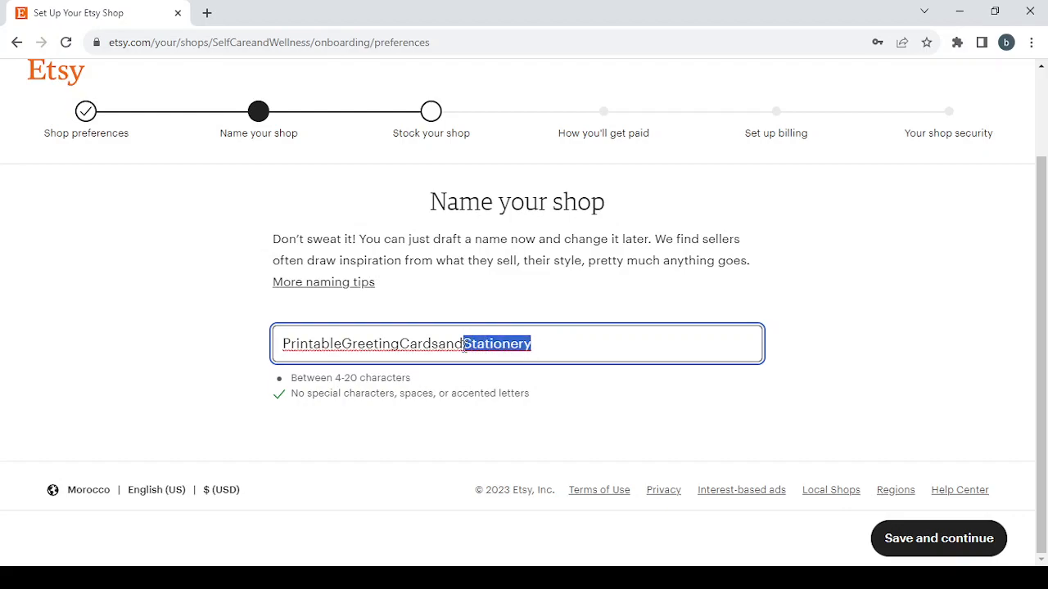
key("BackSpace")
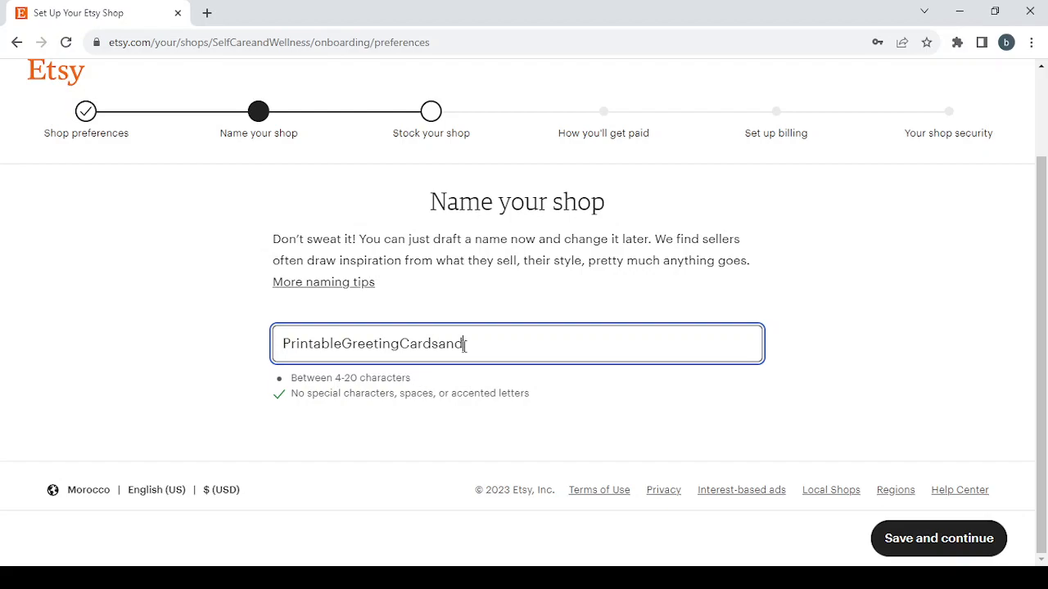
left_click_drag(464, 345, 402, 345)
key("BackSpace")
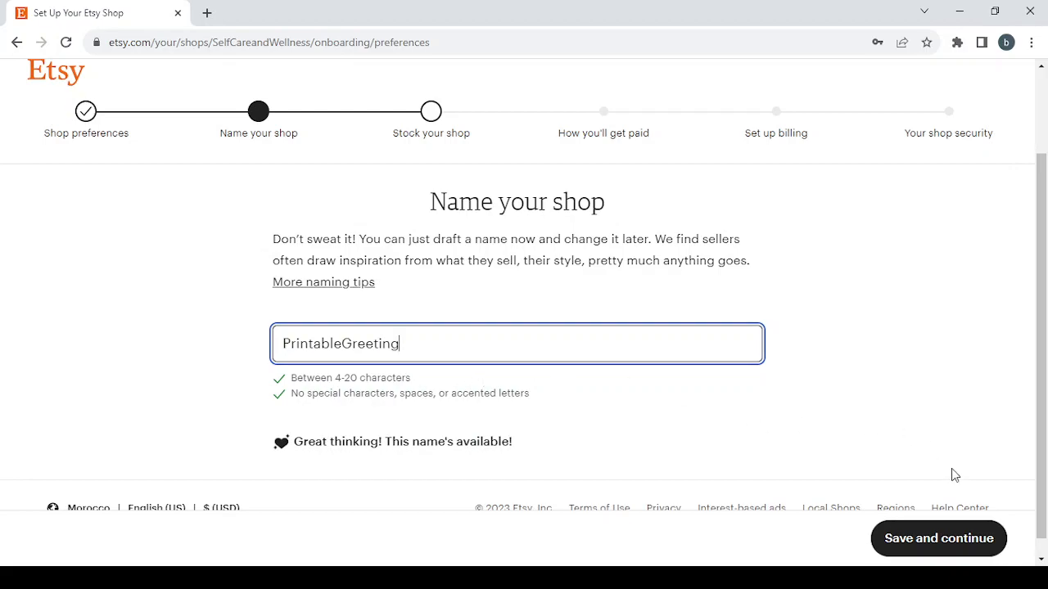
left_click(973, 547)
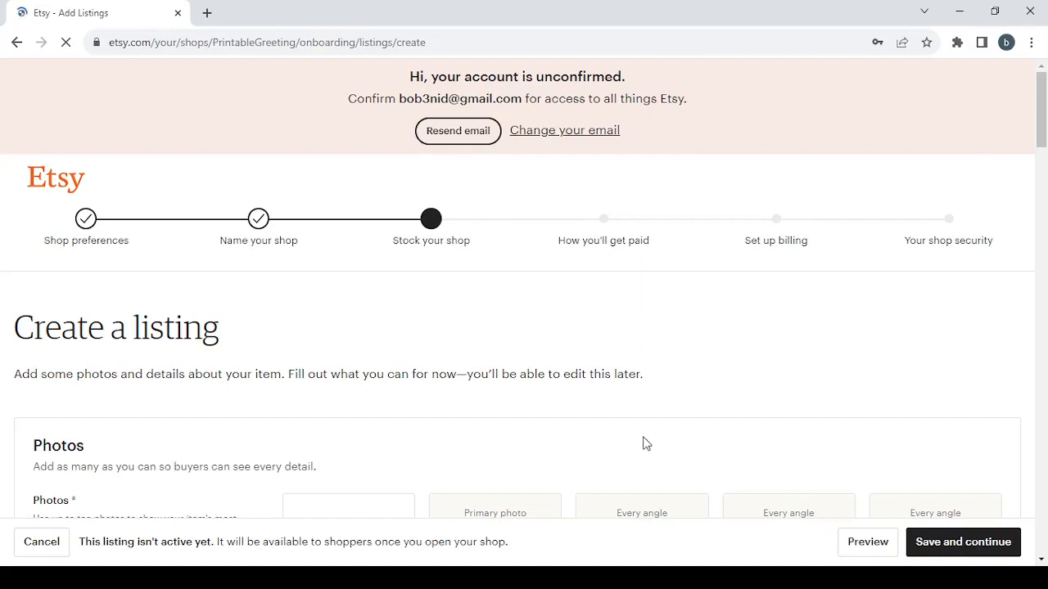
Step: Examine the photo slots and photo tips in the Photos section of the new listing form
scroll(347, 324, "down", 1)
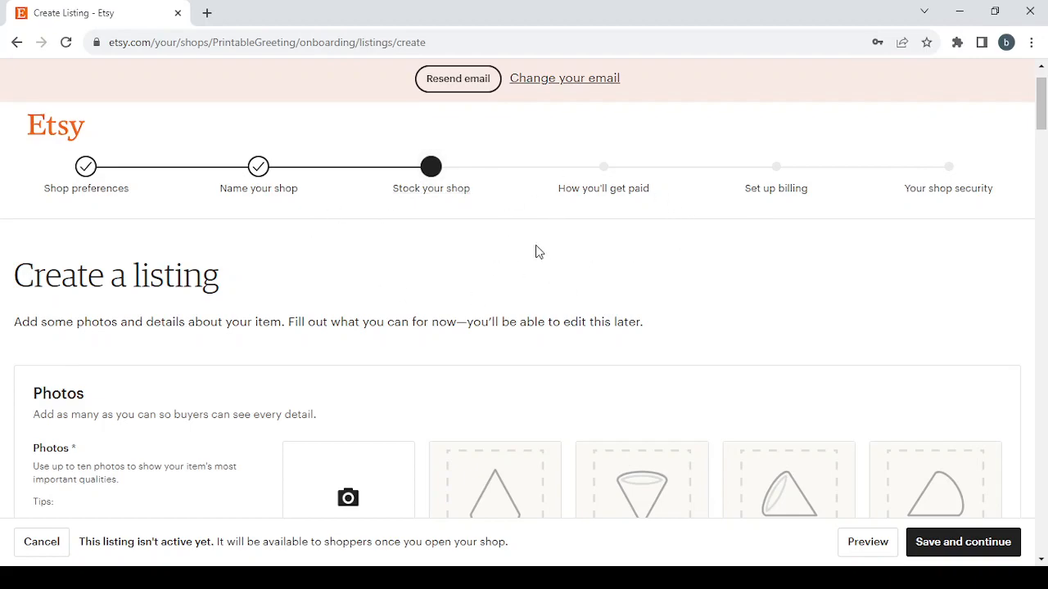
scroll(401, 351, "up", 1)
scroll(400, 351, "down", 2)
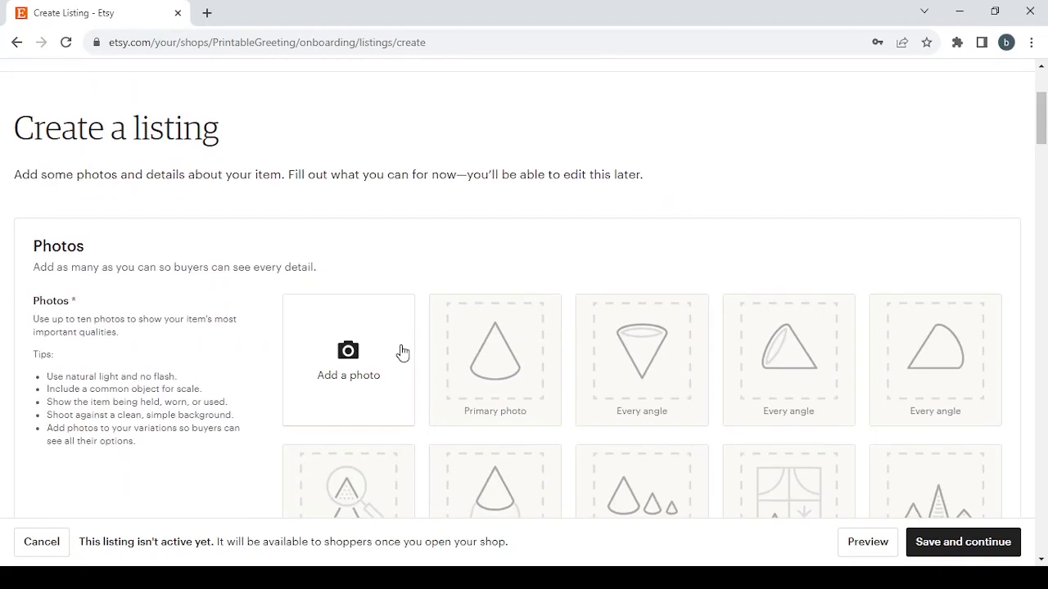
scroll(402, 352, "down", 2)
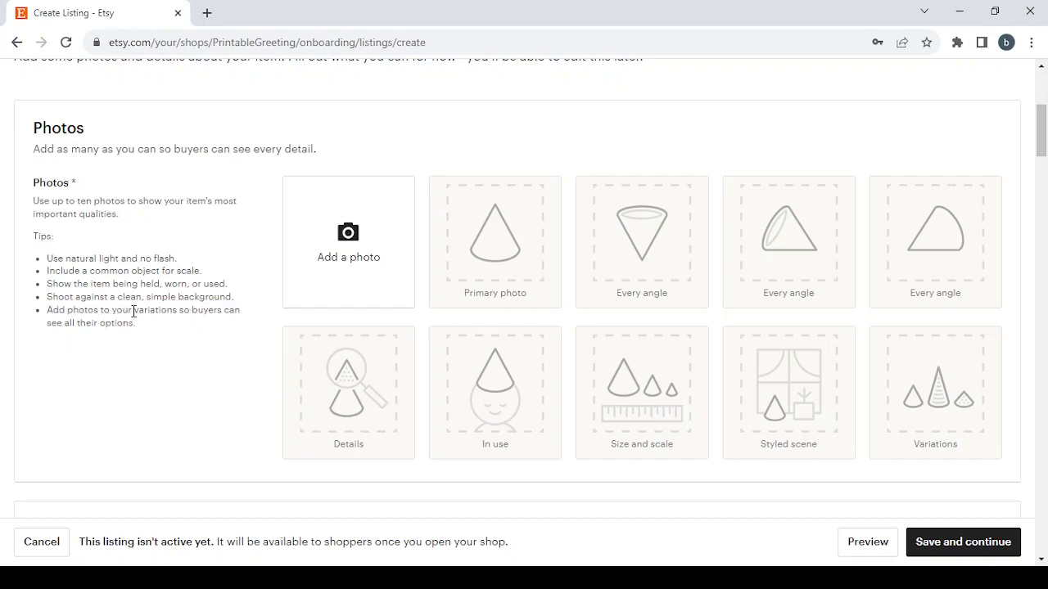
scroll(197, 325, "down", 1)
scroll(327, 326, "up", 5)
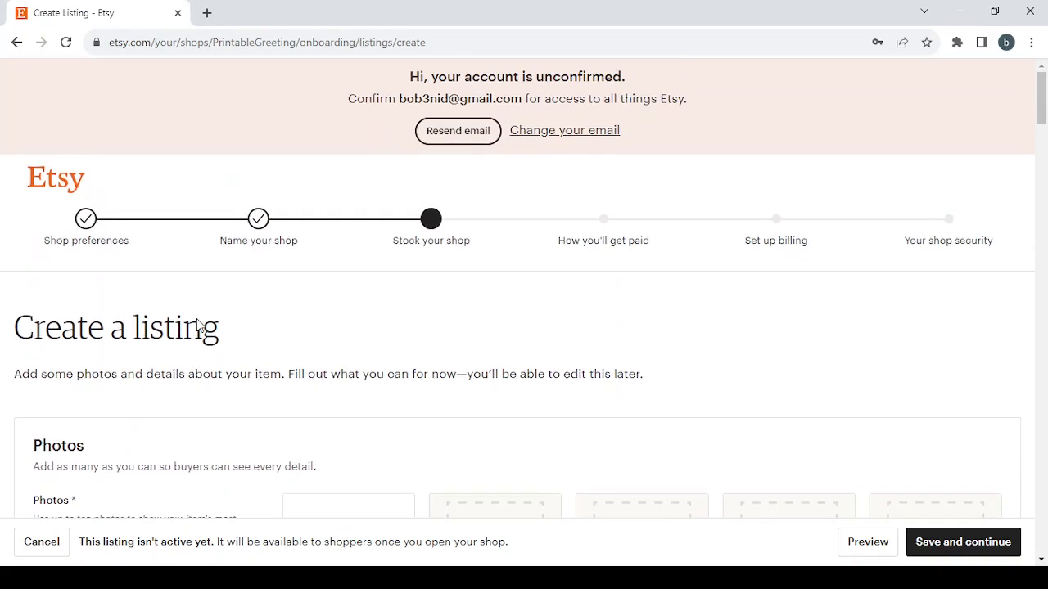
scroll(494, 326, "down", 1)
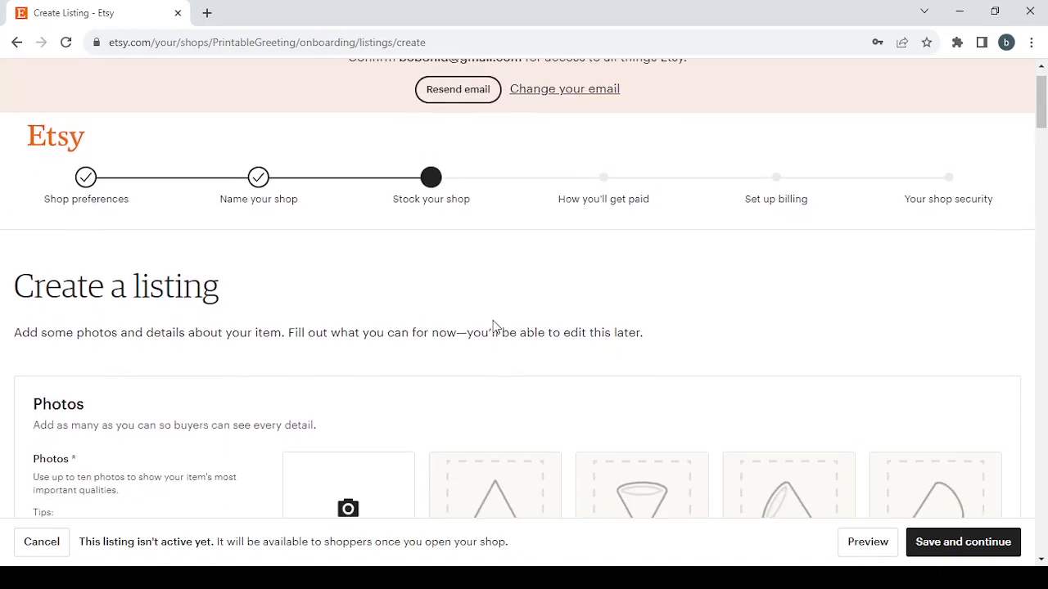
scroll(744, 382, "down", 1)
Step: Try to save the empty listing and continue, and review its Photos and Video sections
left_click(957, 547)
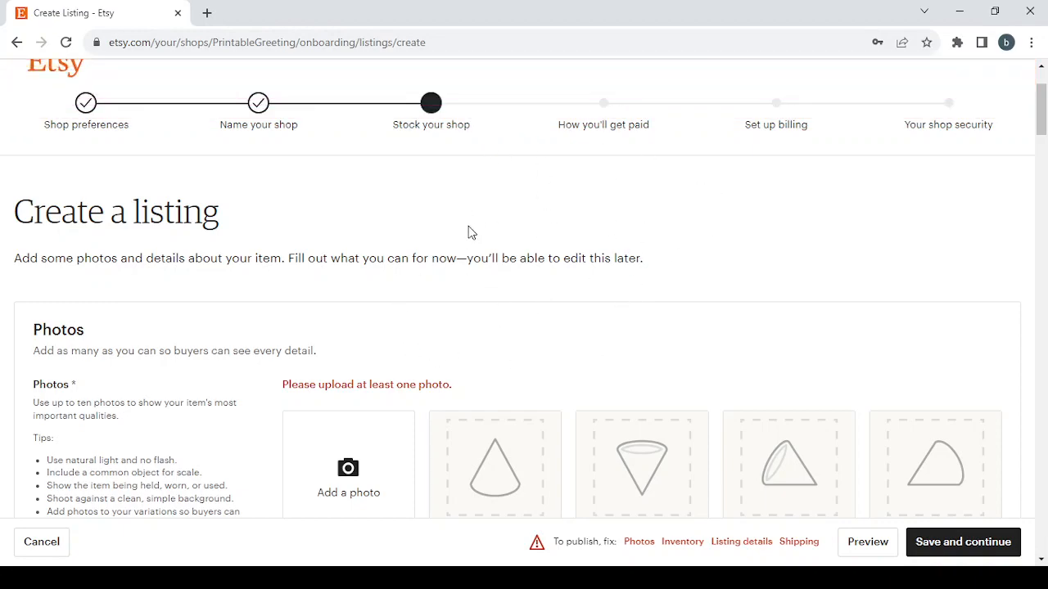
scroll(561, 286, "down", 1)
scroll(561, 286, "down", 1)
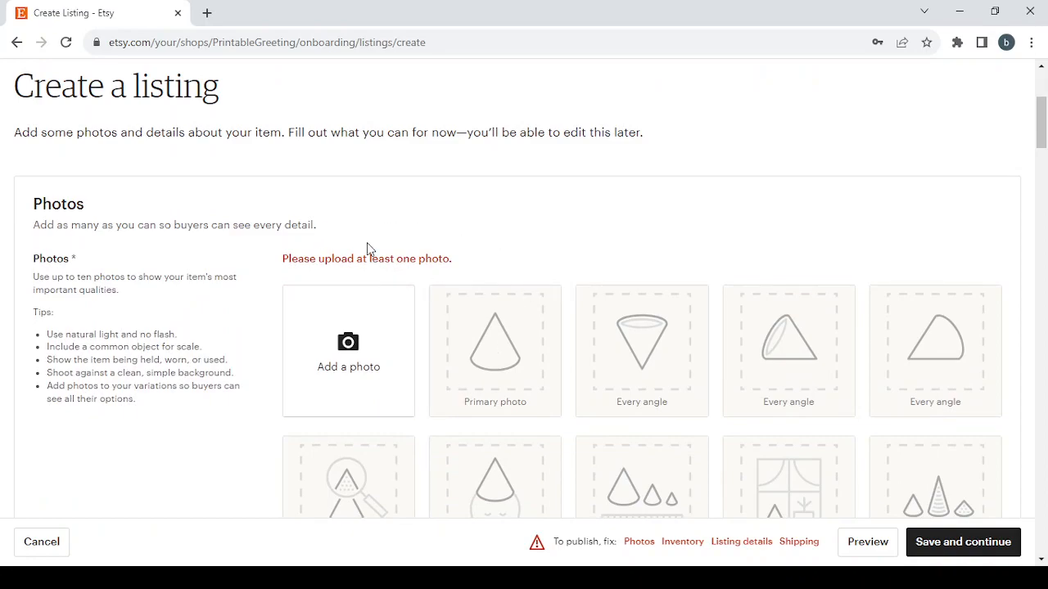
scroll(369, 248, "down", 4)
scroll(368, 248, "down", 3)
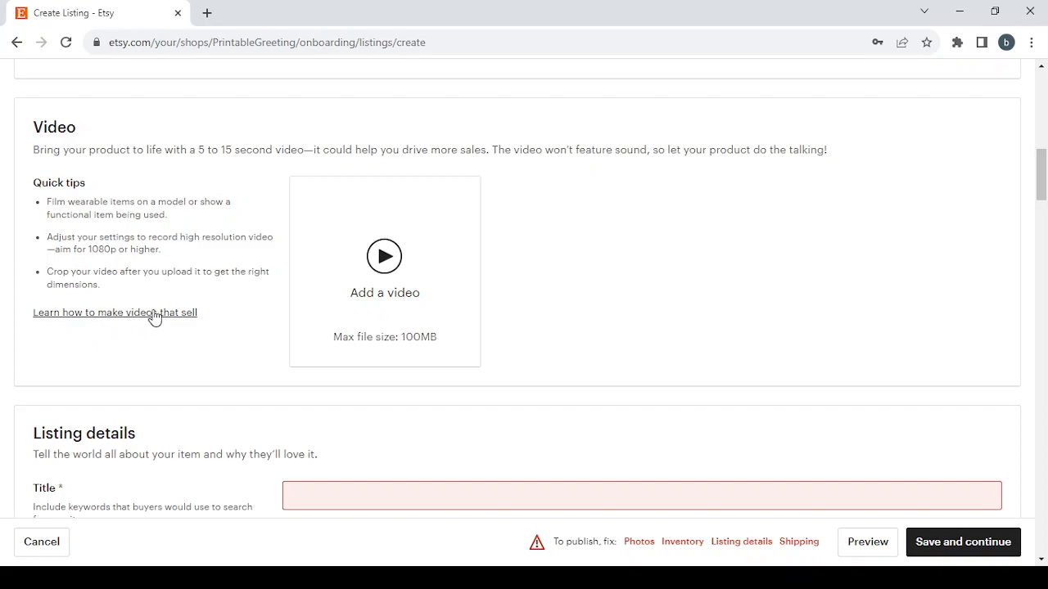
Step: Enter "Printable Greeting Cards and Stationery" as the listing title in the listing details
scroll(534, 316, "down", 4)
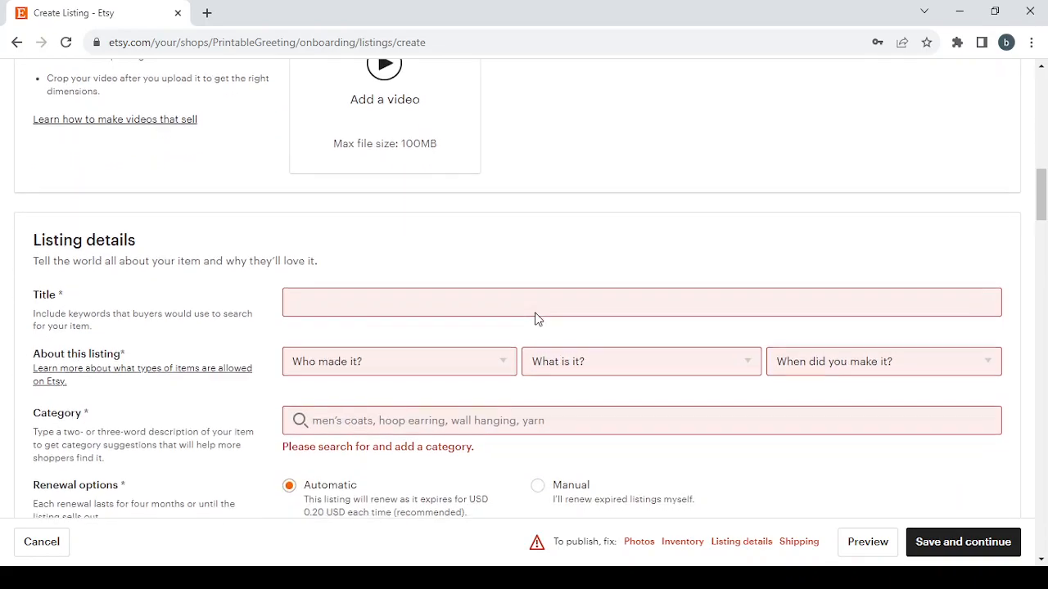
scroll(537, 316, "down", 1)
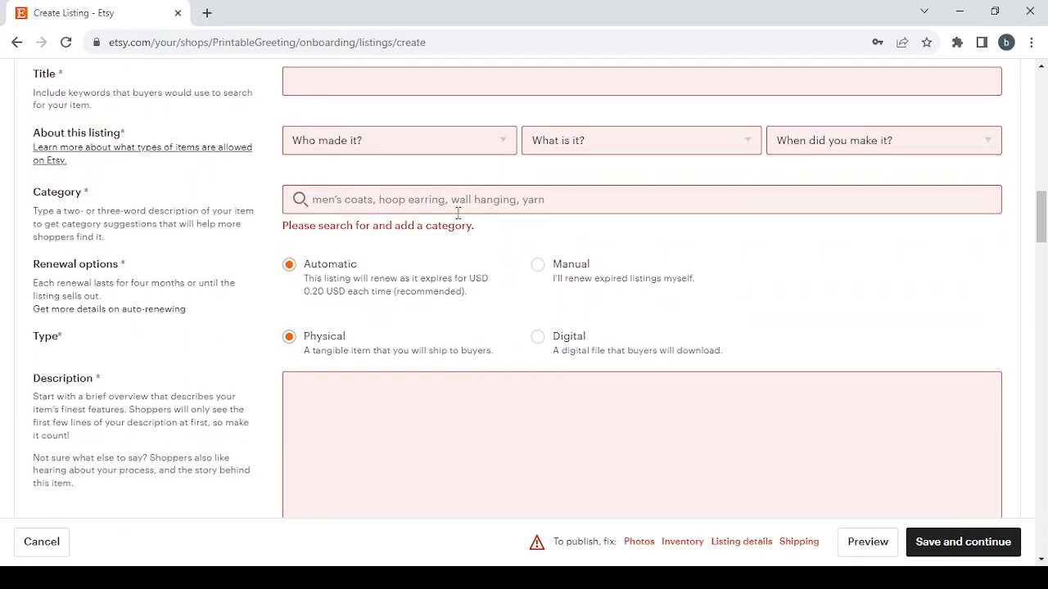
scroll(536, 315, "up", 1)
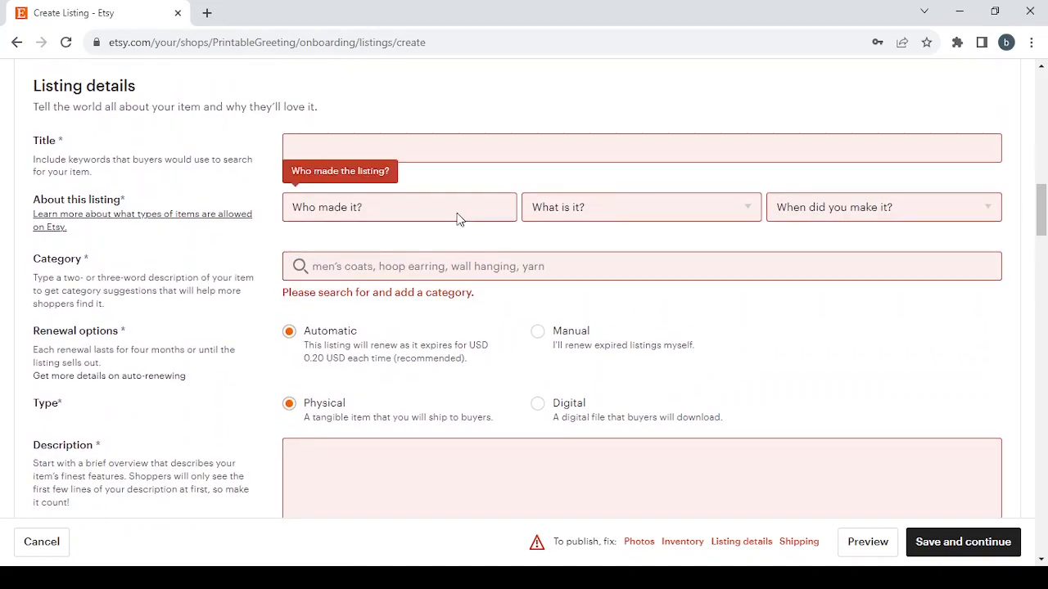
left_click(325, 142)
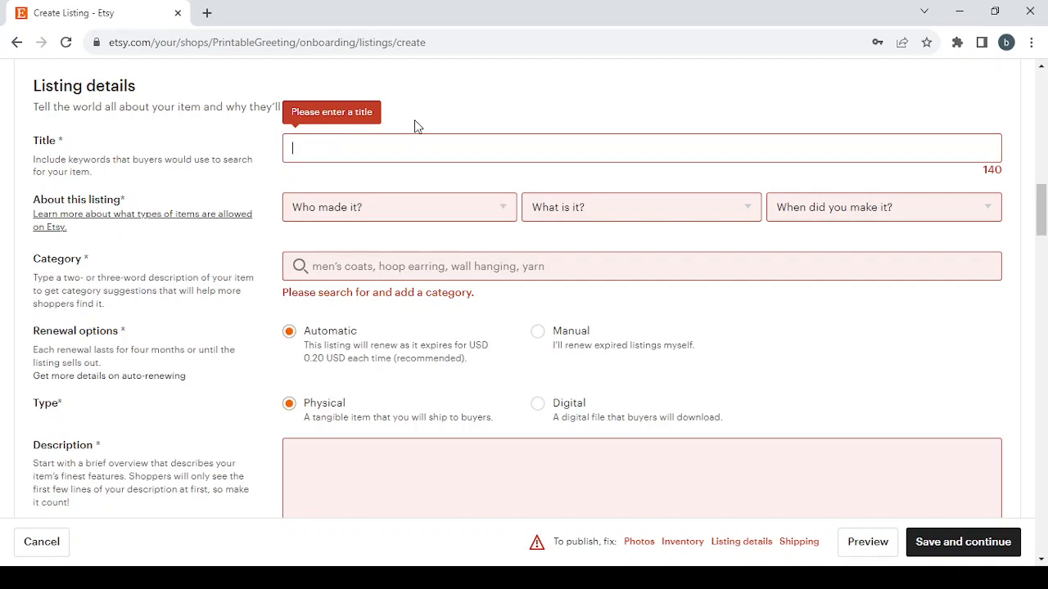
scroll(416, 125, "up", 1)
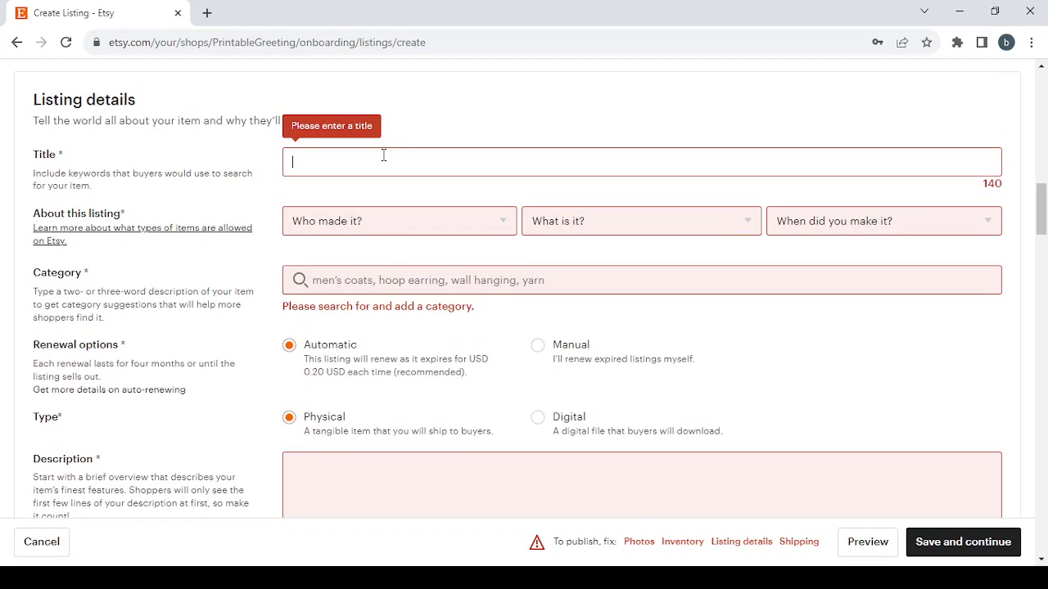
type("Printable Greeting Cards and Stationery")
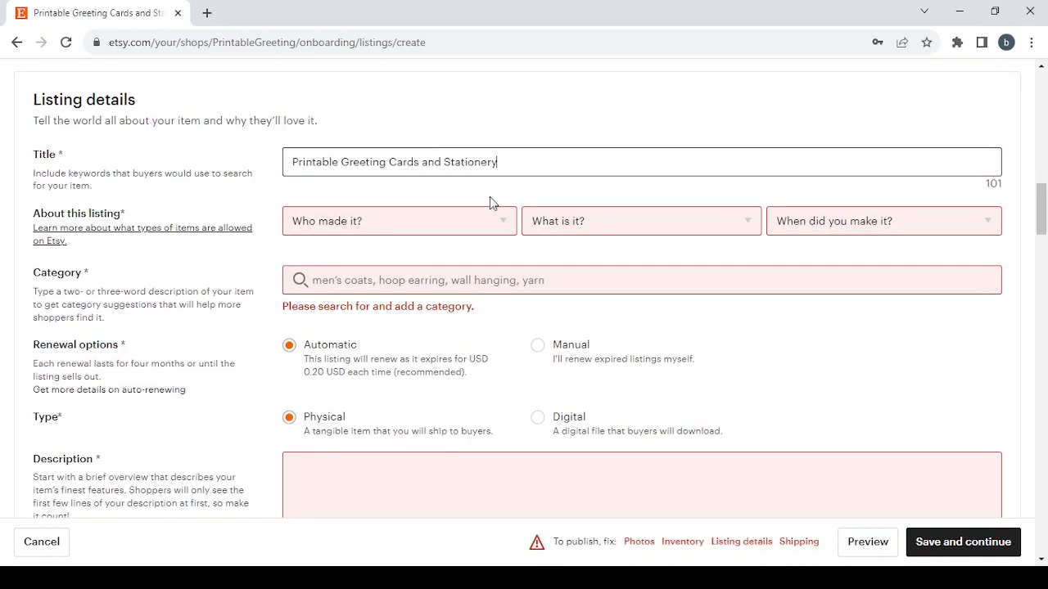
Step: Describe the listing as made by "I did", "A finished product", and made in 2020 - 2023
left_click(396, 230)
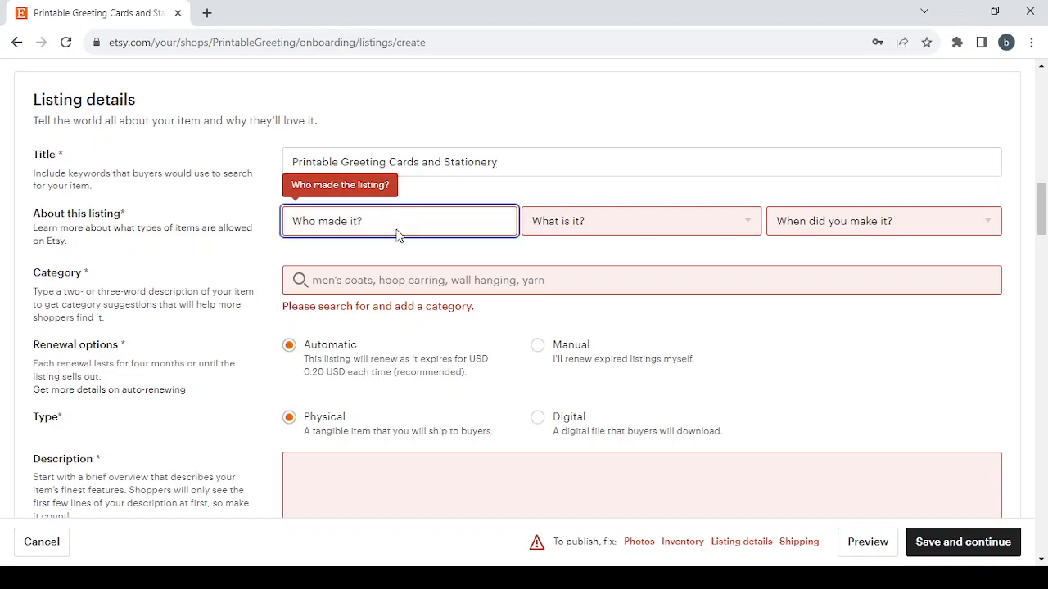
left_click(401, 273)
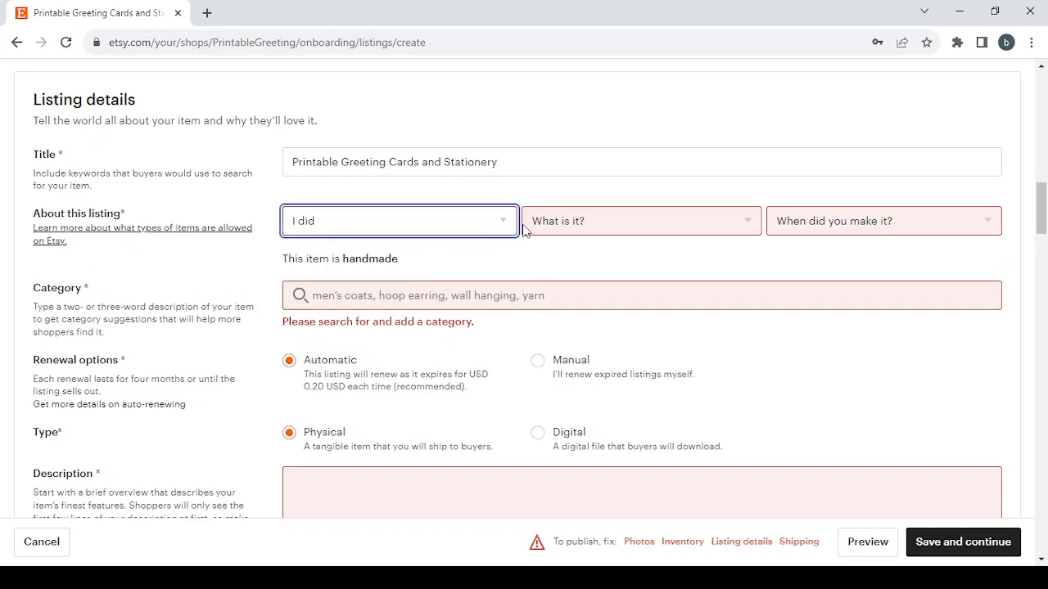
left_click(598, 233)
left_click(584, 272)
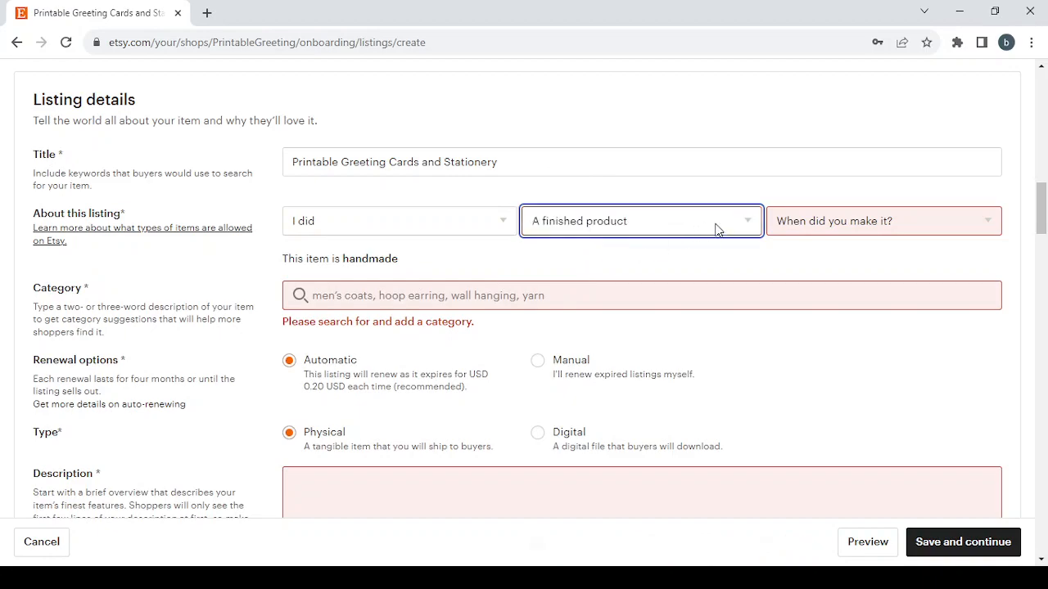
left_click(857, 226)
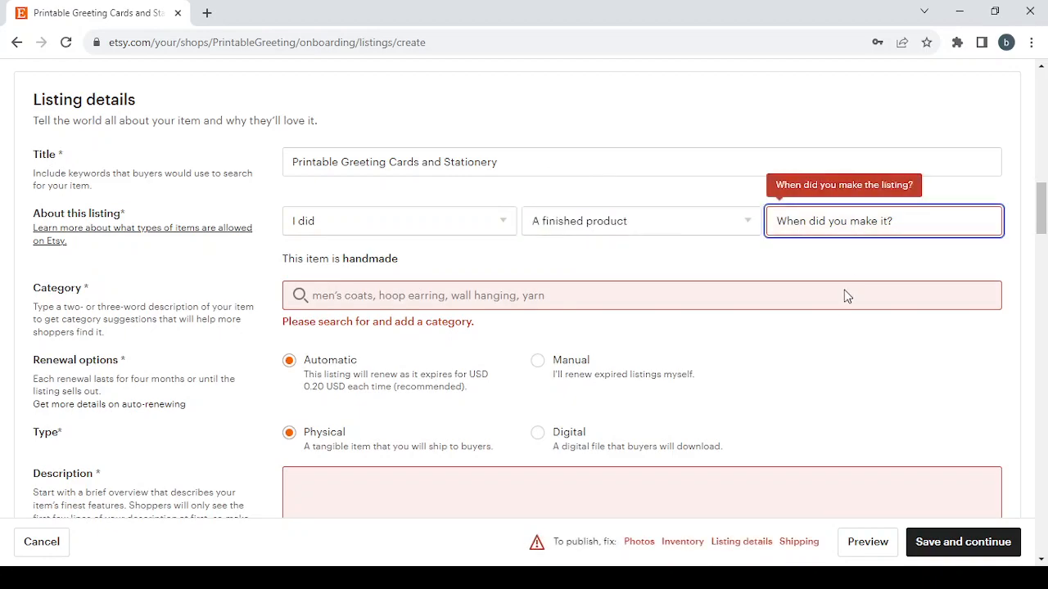
key("Down")
key("Down")
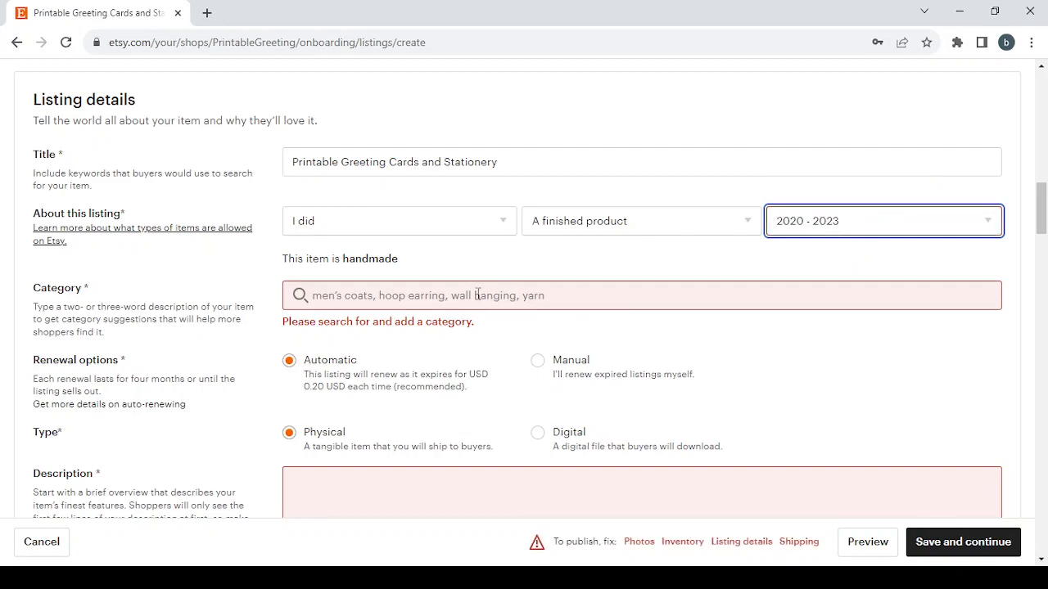
Step: Search the categories for "Printable Greeting Cards and Stationery" and choose the Greeting Cards category
left_click(333, 301)
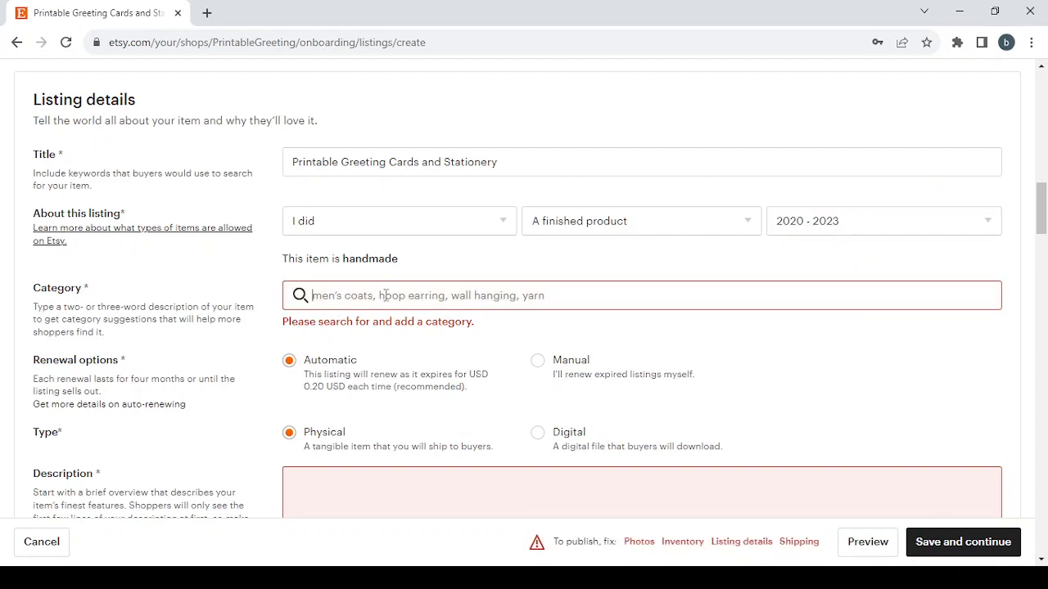
type("Printable Greeting Cards and Stationery")
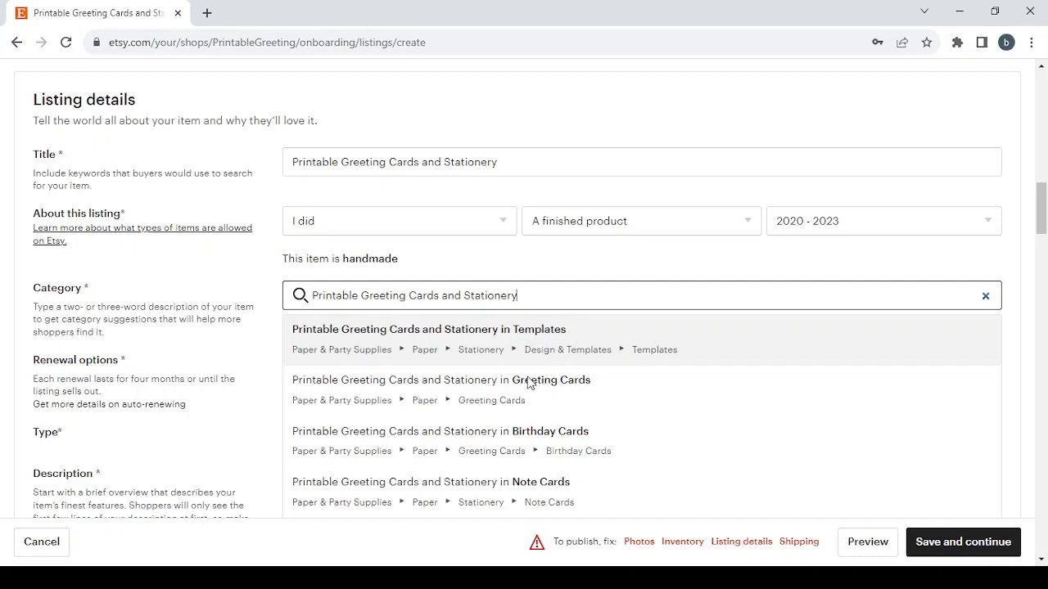
left_click(576, 381)
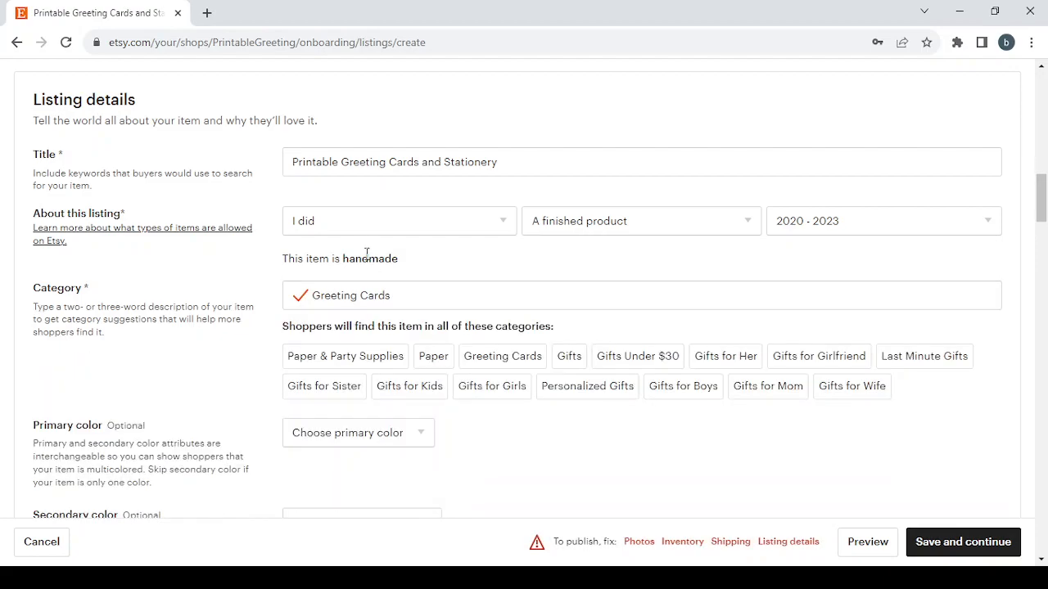
Step: Review the optional color, occasion and holiday attributes, and the renewal, type and description fields of the listing
scroll(435, 322, "down", 2)
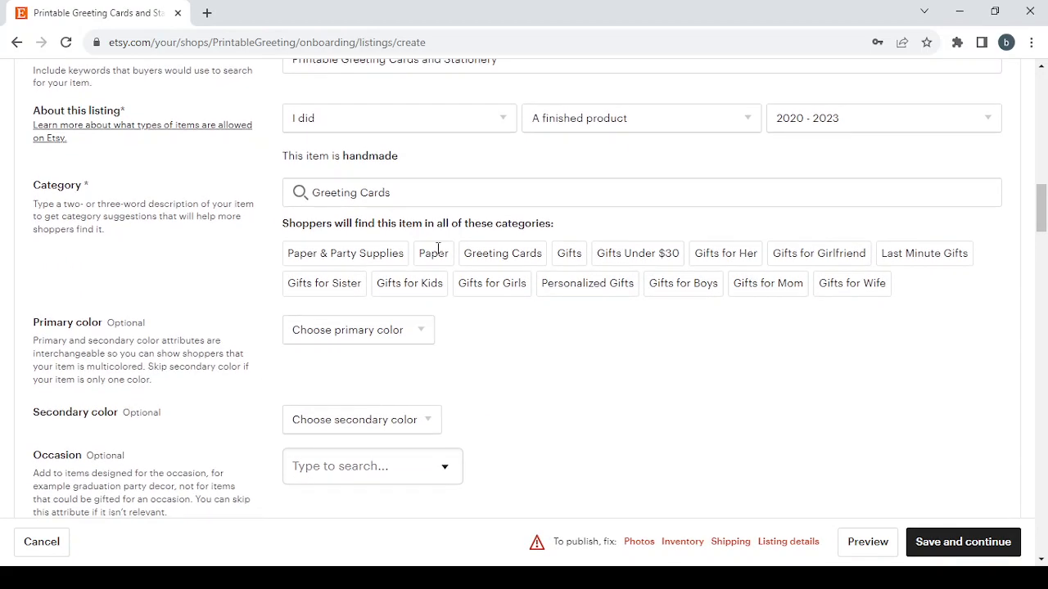
scroll(435, 246, "down", 3)
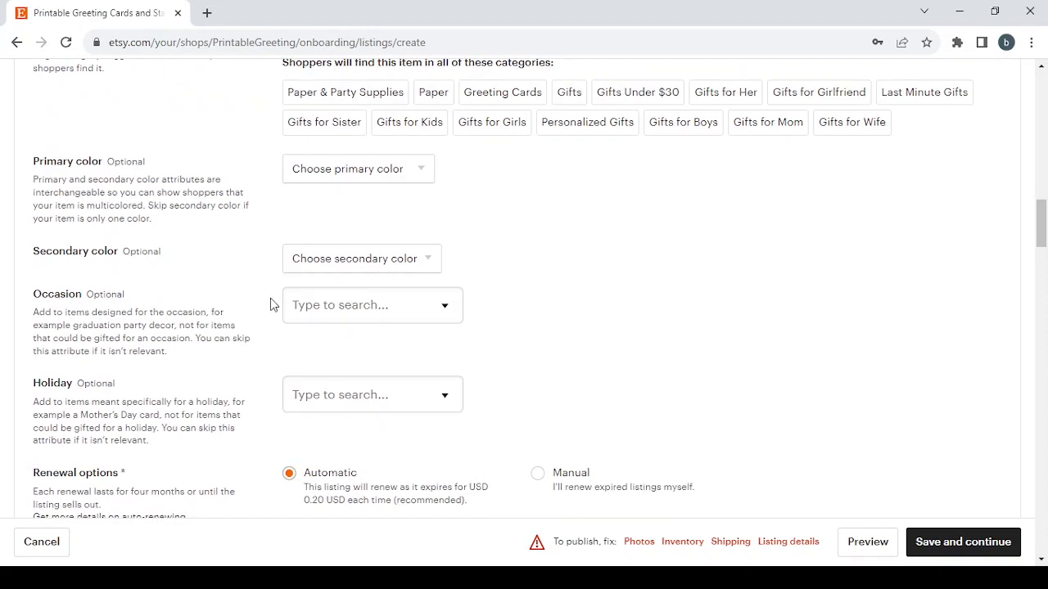
scroll(270, 304, "down", 1)
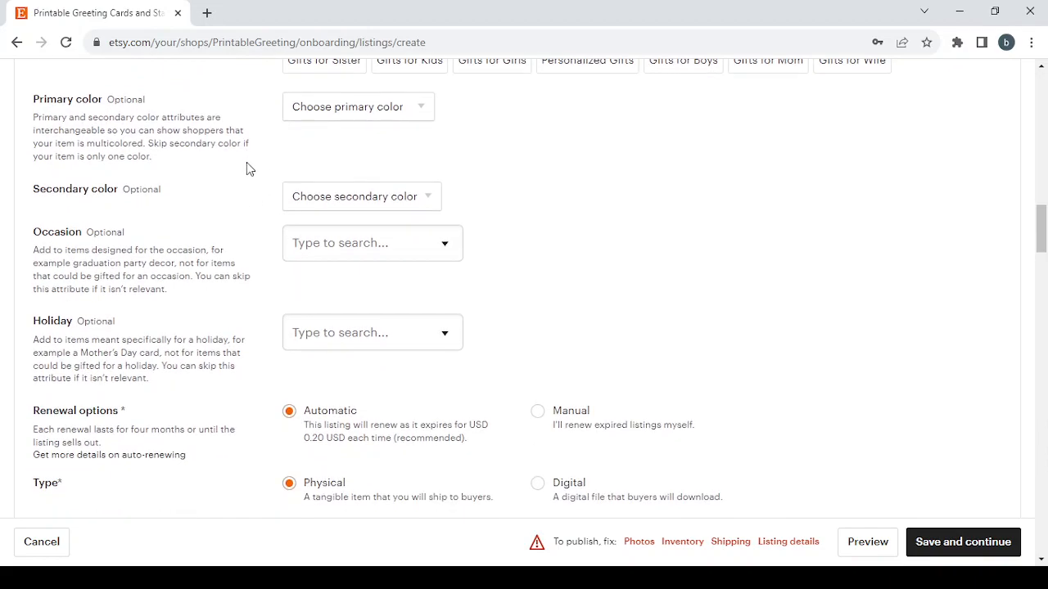
scroll(246, 162, "up", 1)
scroll(246, 163, "down", 1)
scroll(246, 163, "down", 1)
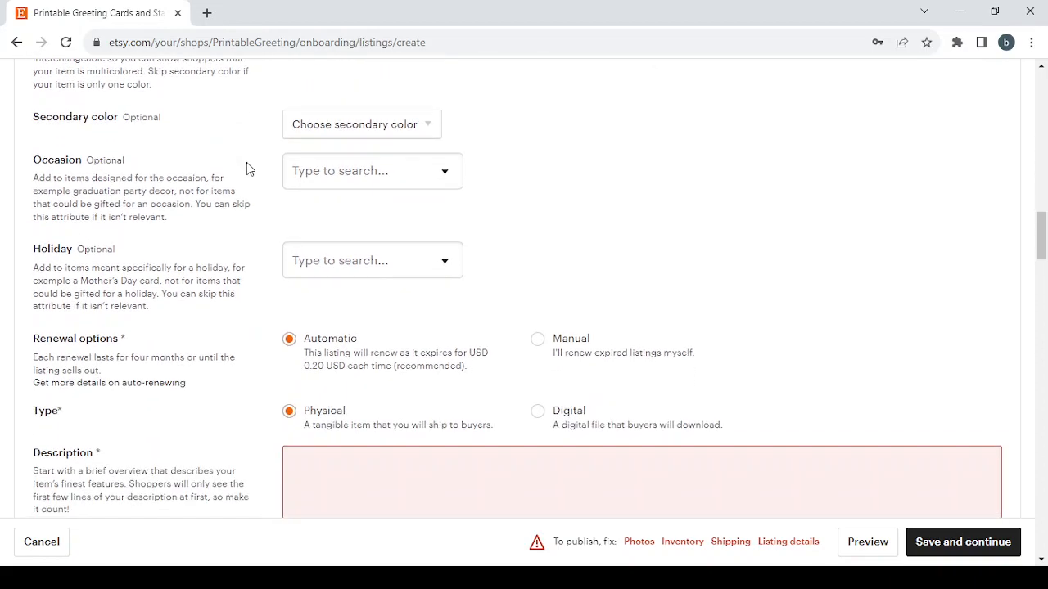
scroll(246, 162, "down", 3)
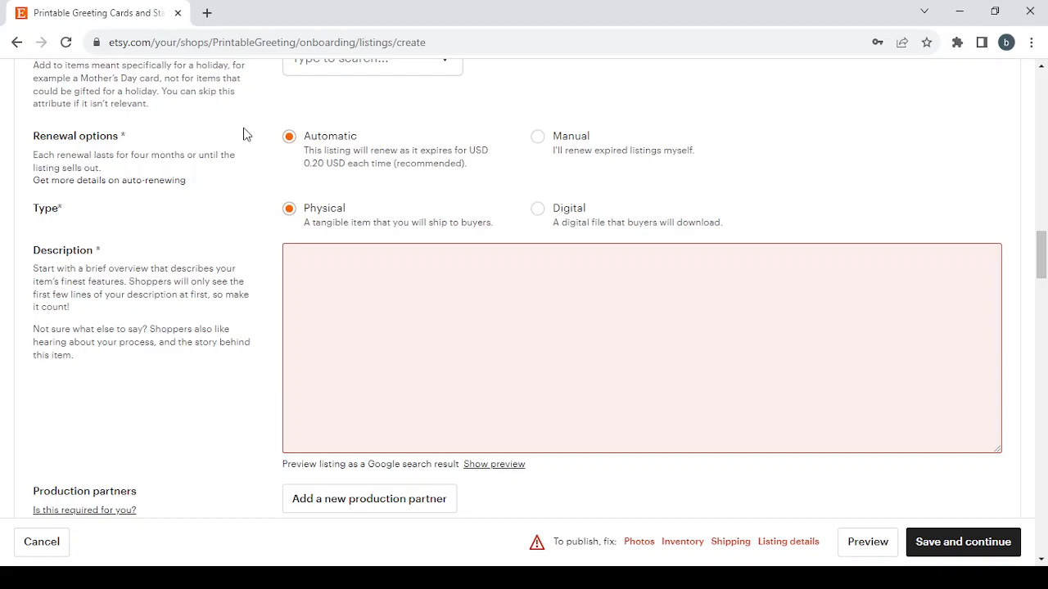
scroll(243, 134, "down", 1)
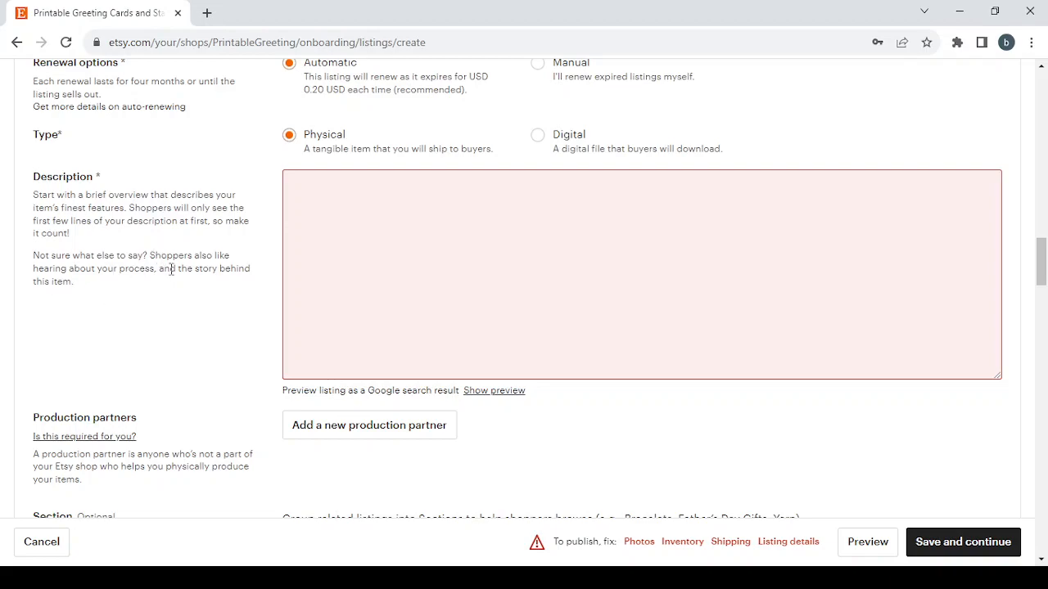
Step: Review the listing's production partners, tags and materials, inventory and pricing, variations, personalization and shipping sections
scroll(253, 323, "down", 3)
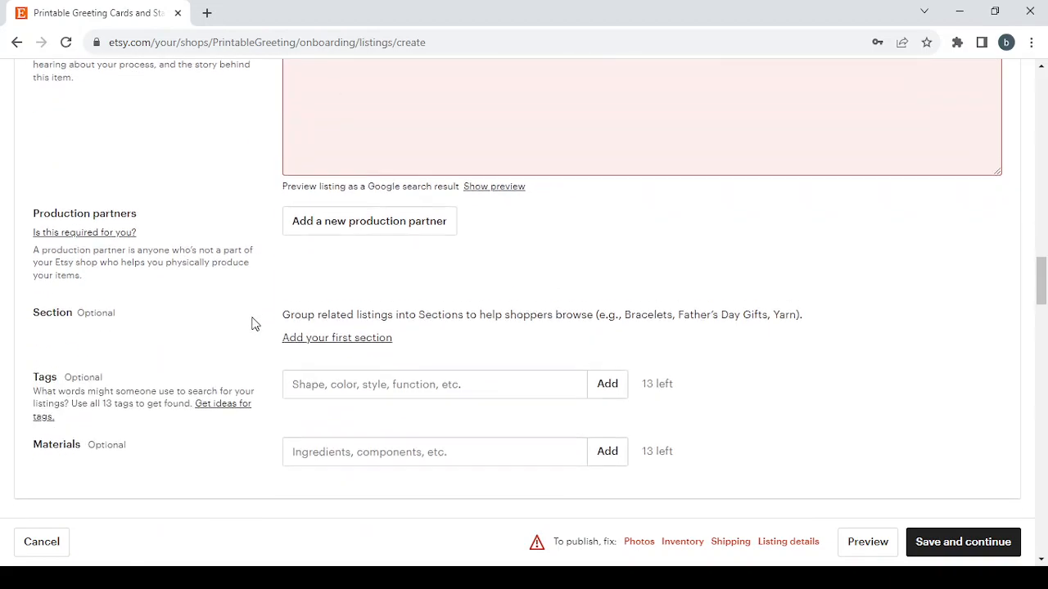
scroll(252, 323, "down", 1)
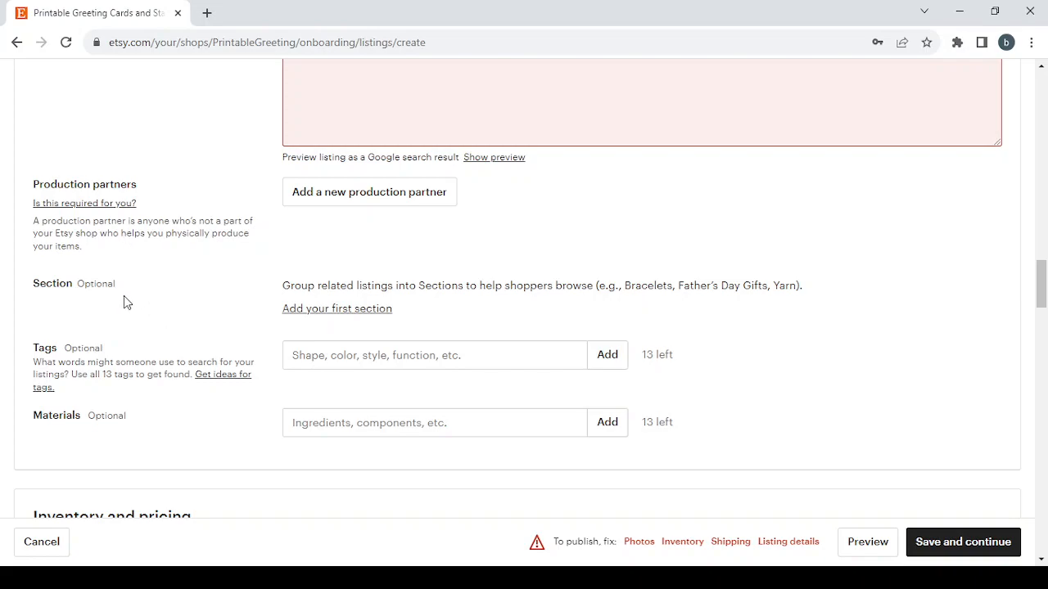
scroll(198, 332, "down", 3)
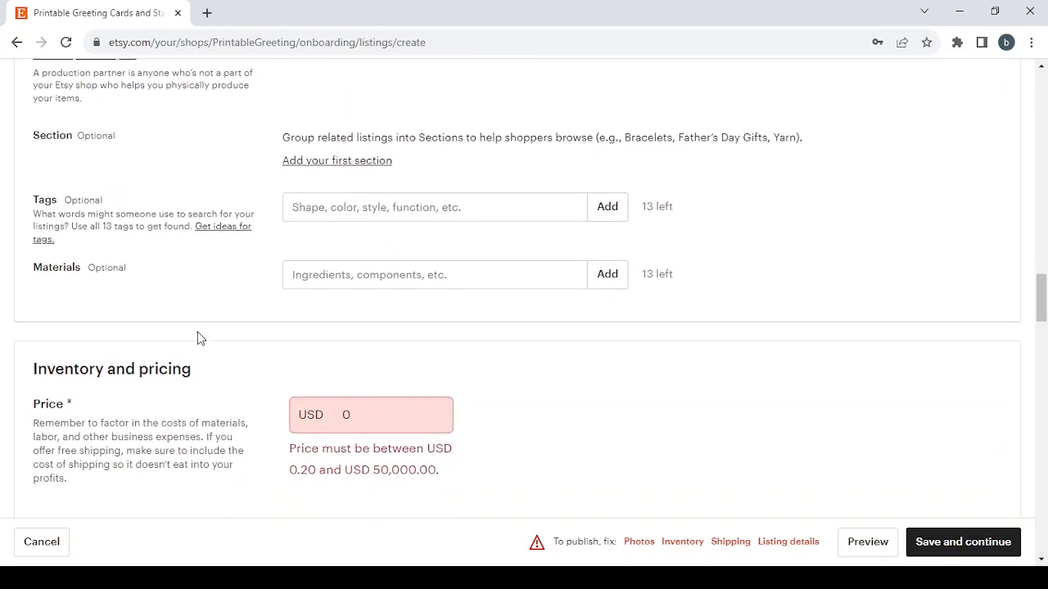
scroll(197, 332, "down", 2)
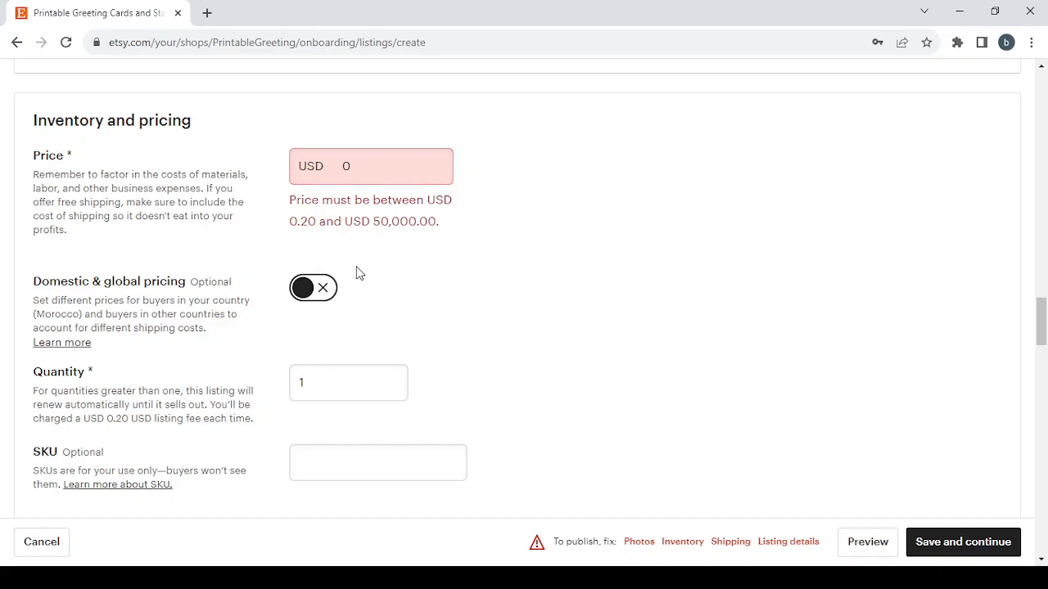
scroll(400, 337, "down", 2)
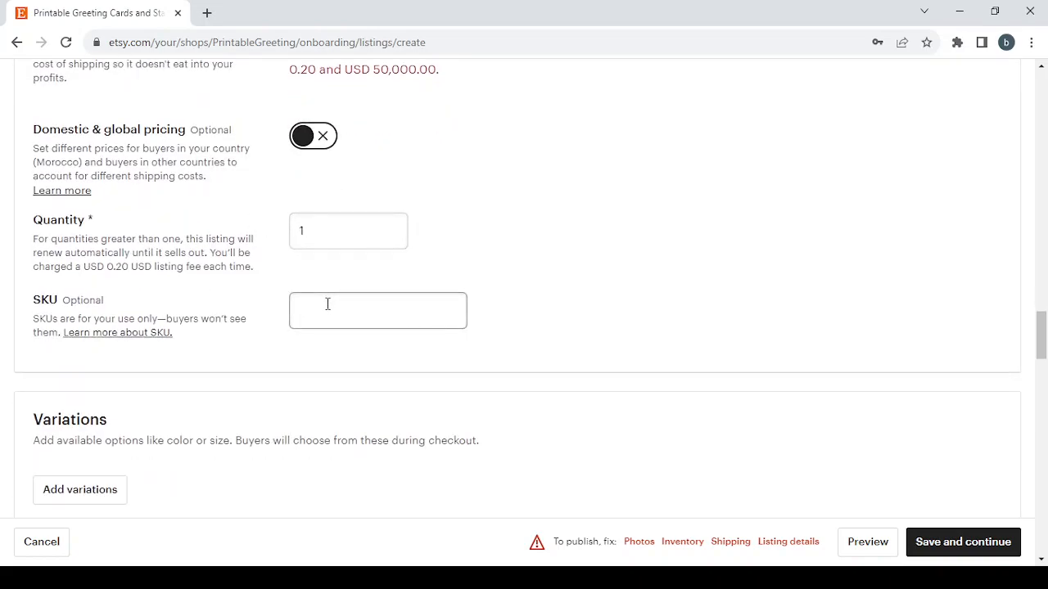
scroll(326, 304, "down", 3)
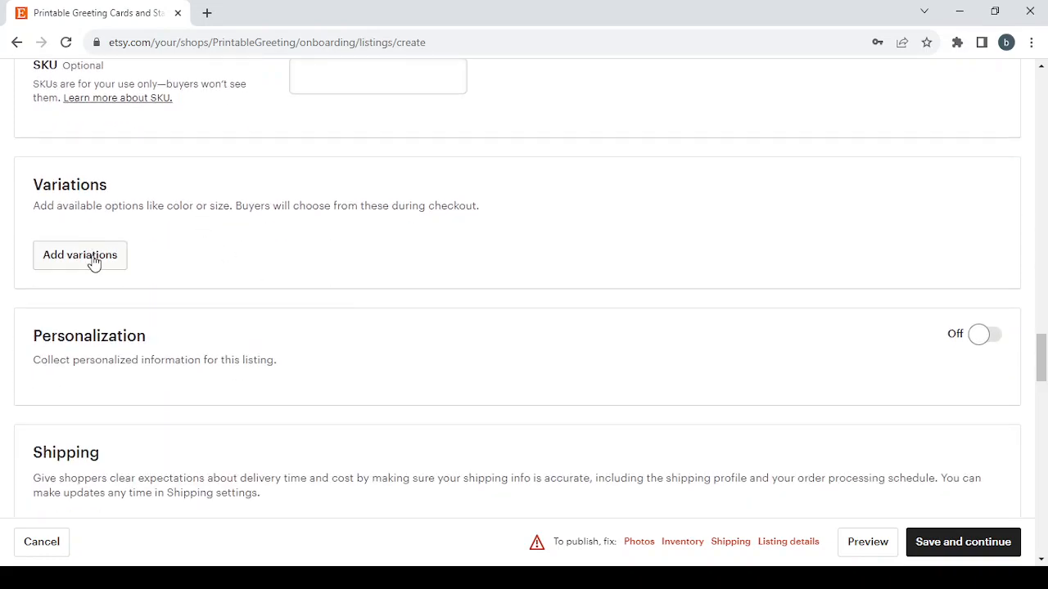
scroll(262, 275, "down", 1)
scroll(262, 275, "down", 2)
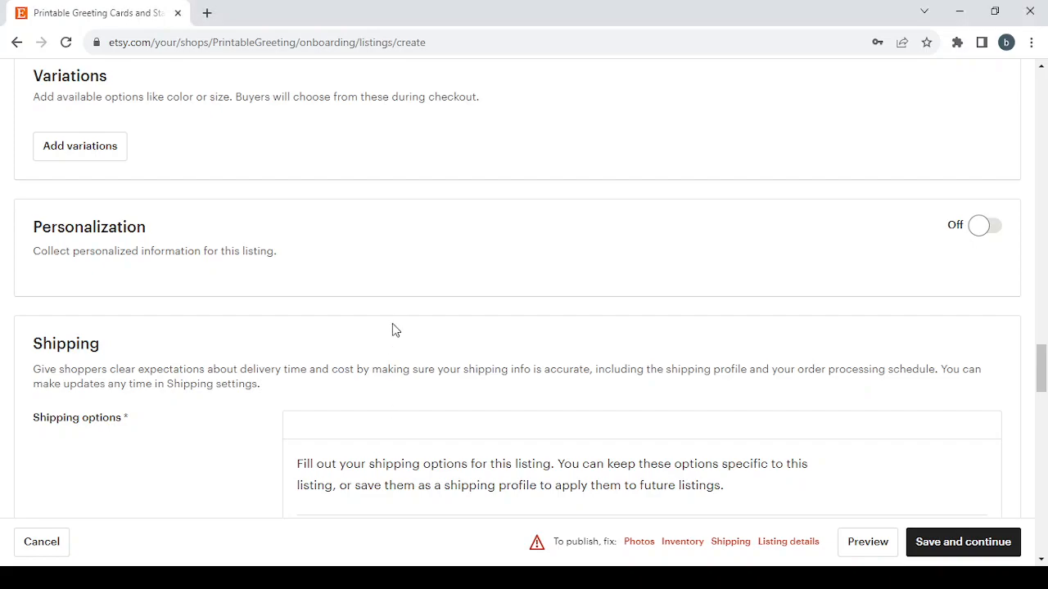
Step: Review the listing's origin, processing time and standard shipping options, and open the choice of other returns and exchanges policies
scroll(393, 320, "down", 3)
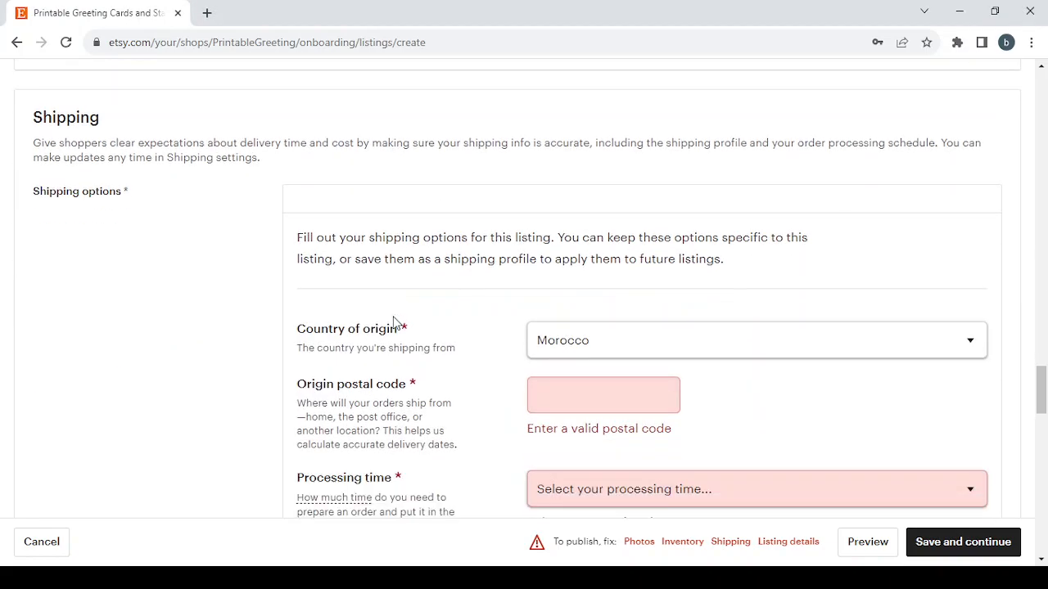
scroll(393, 320, "down", 2)
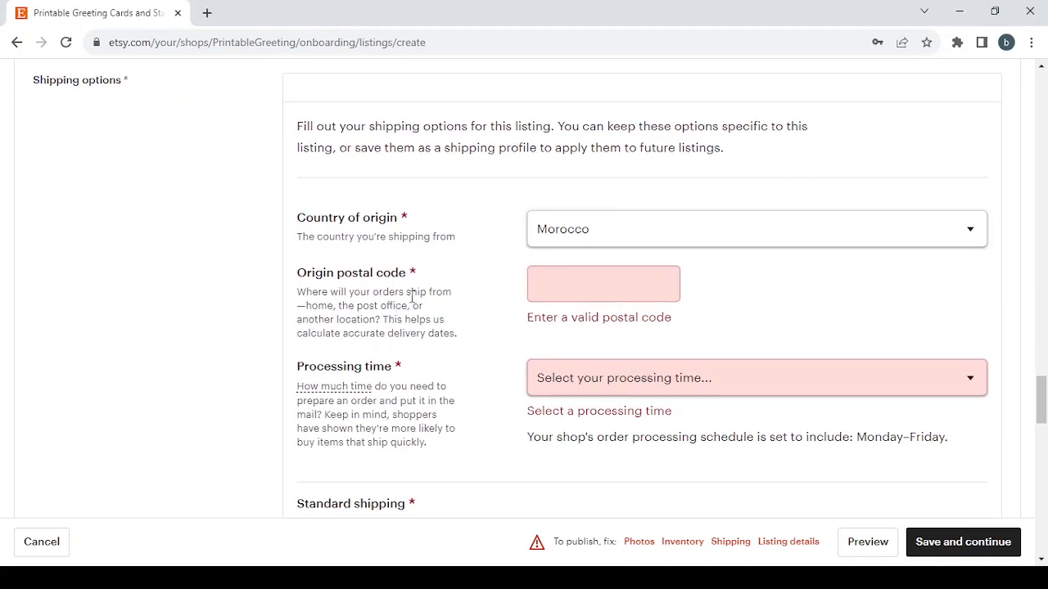
scroll(453, 329, "down", 2)
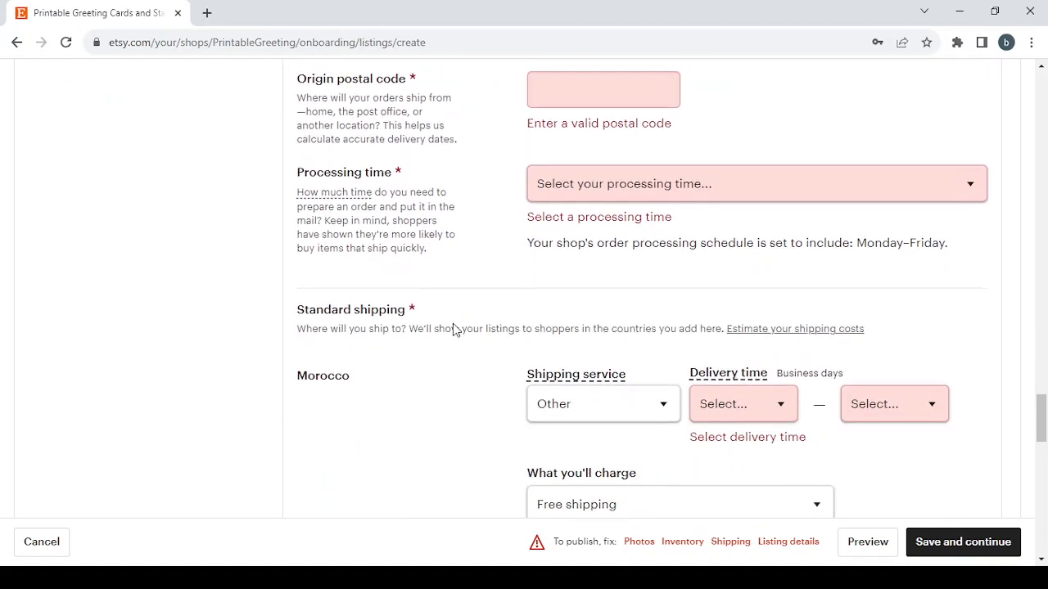
scroll(454, 323, "down", 10)
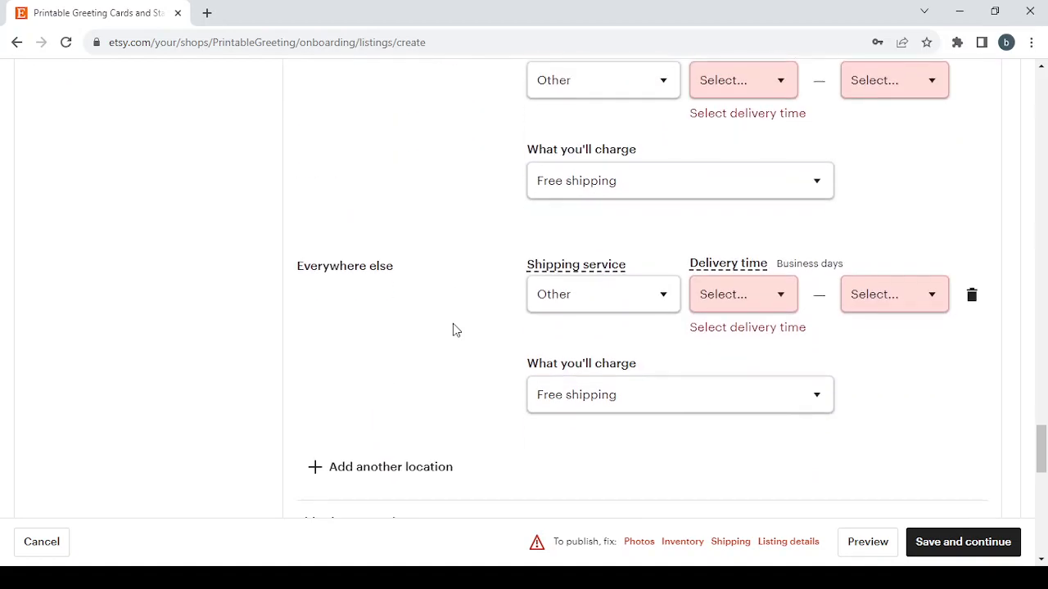
scroll(453, 323, "down", 5)
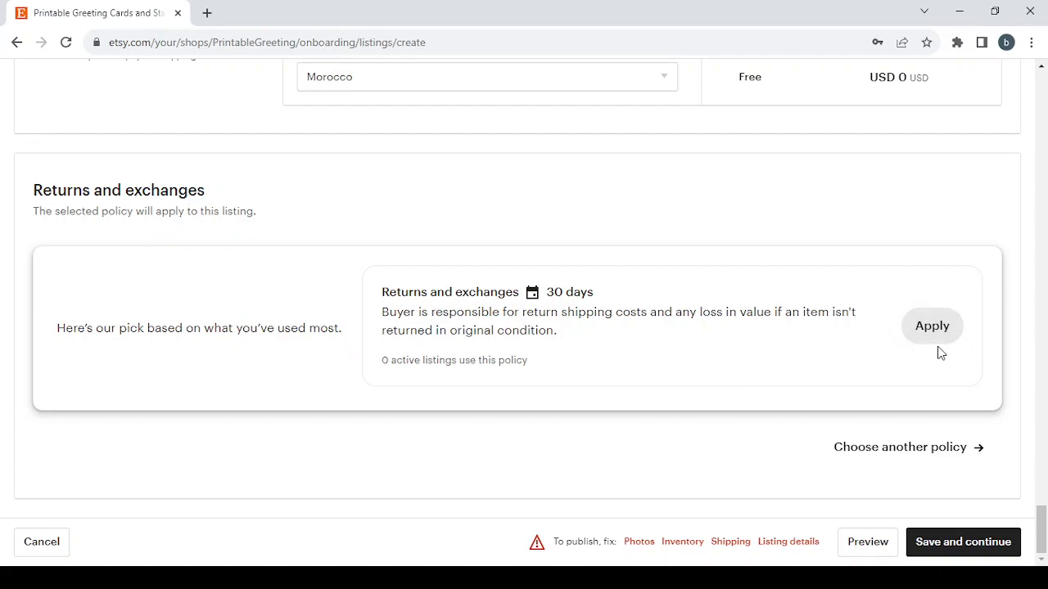
left_click(942, 449)
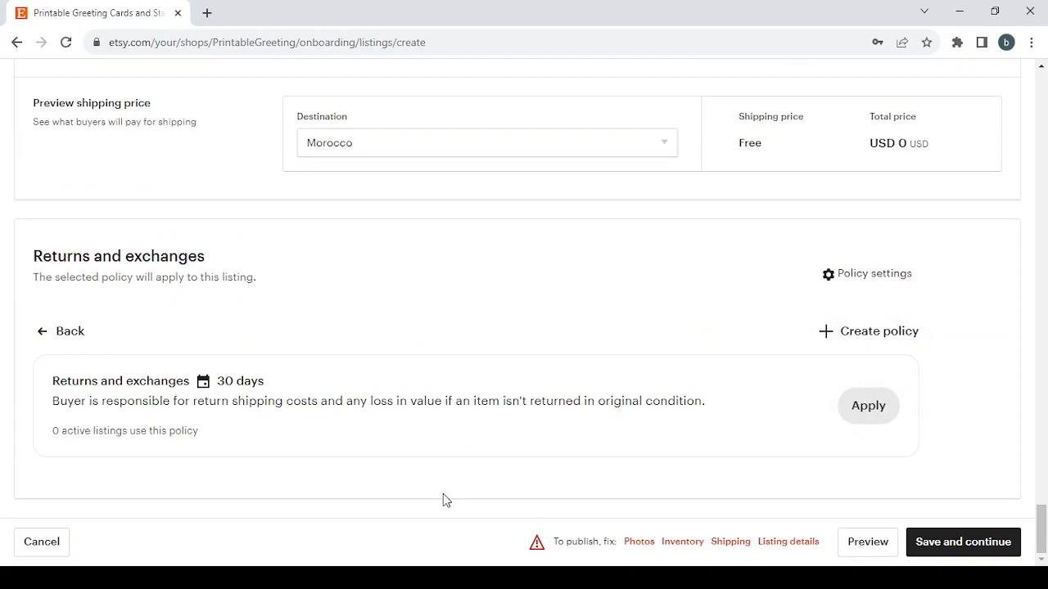
left_click(408, 578)
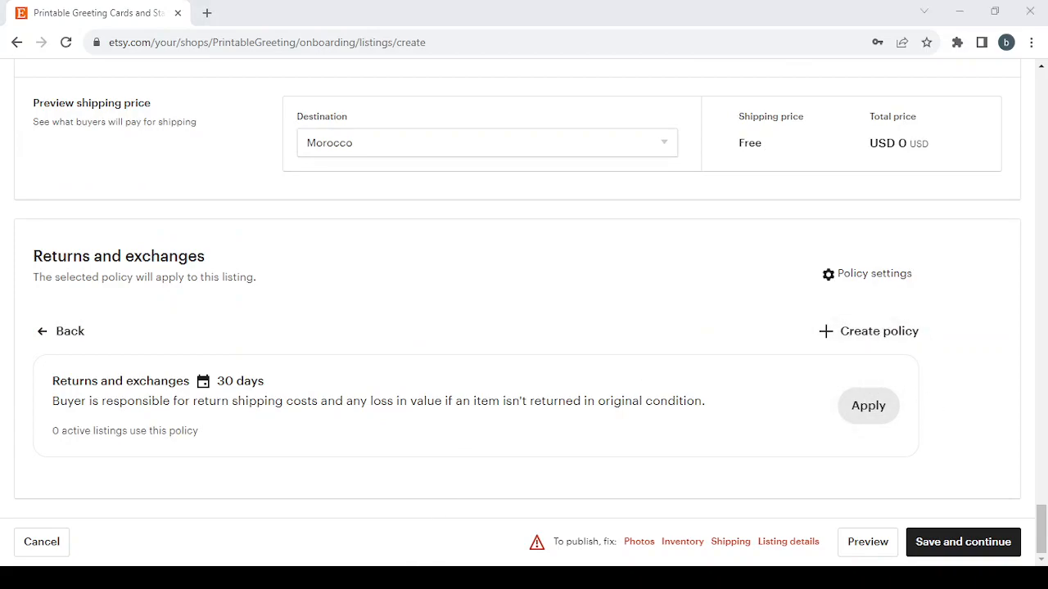